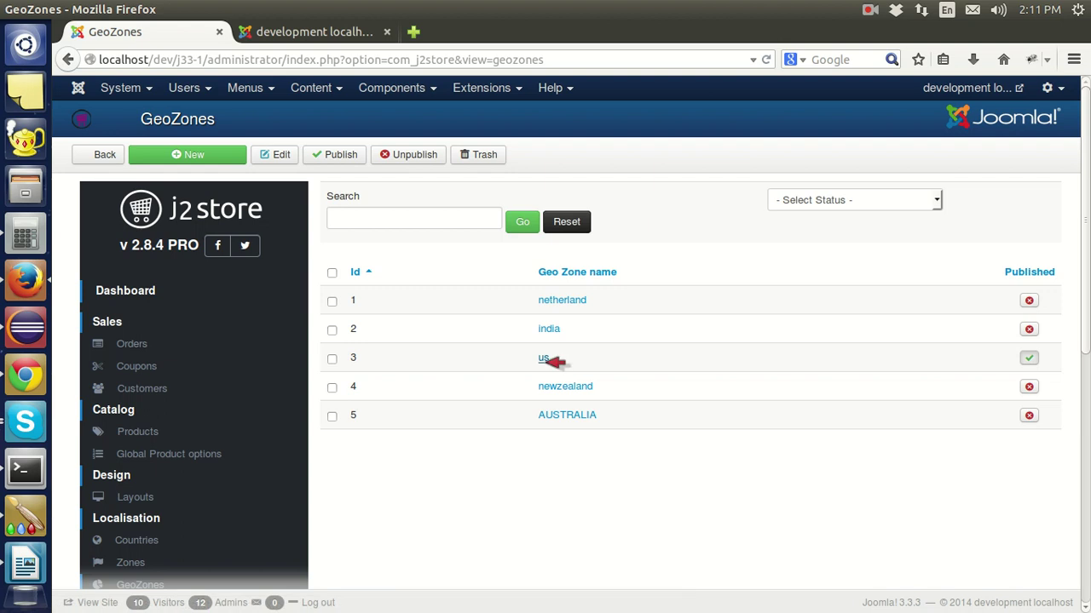
# Open the us geozone, select United States as its country with all zones, and save and close it
pyautogui.click(549, 359)
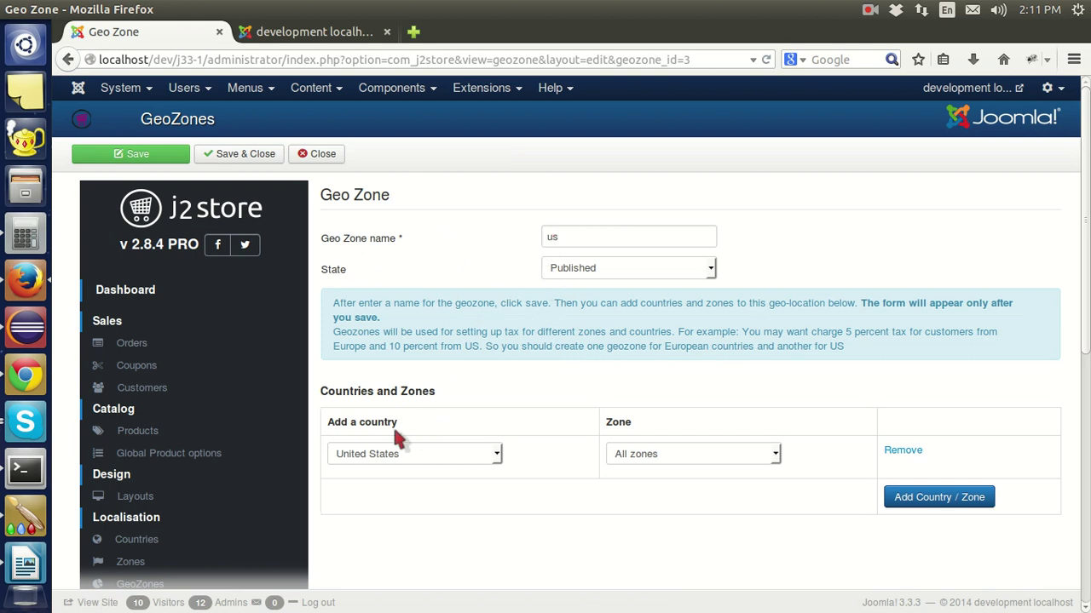
pyautogui.click(487, 453)
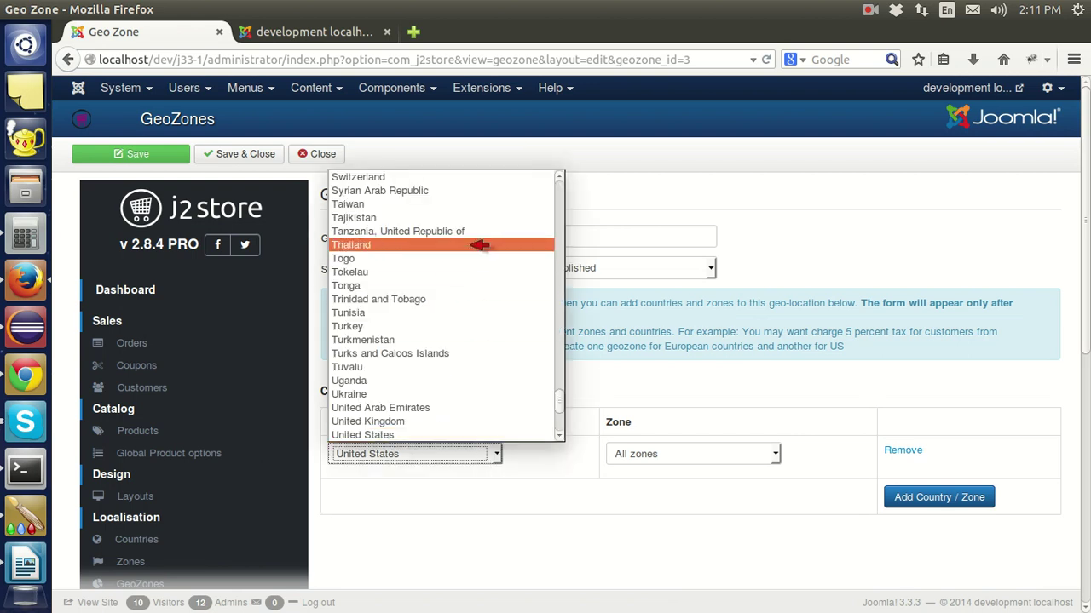
pyautogui.click(457, 436)
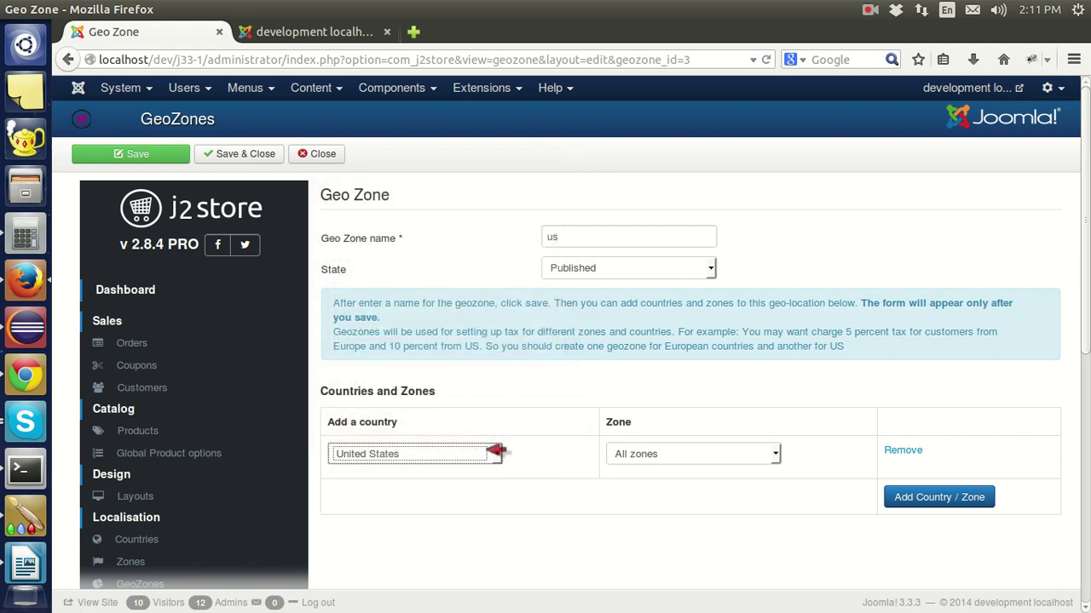
pyautogui.click(271, 153)
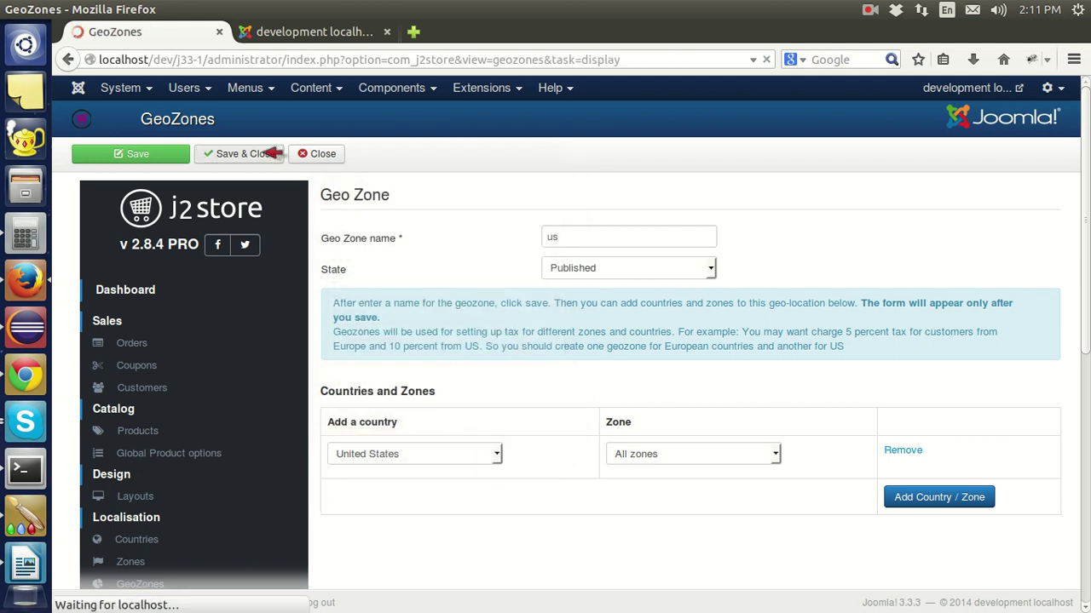
# Open the published 10% tax rate assigned to the us geozone, then save and close it
pyautogui.scroll(-2, 223, 455)
pyautogui.scroll(-2, 224, 454)
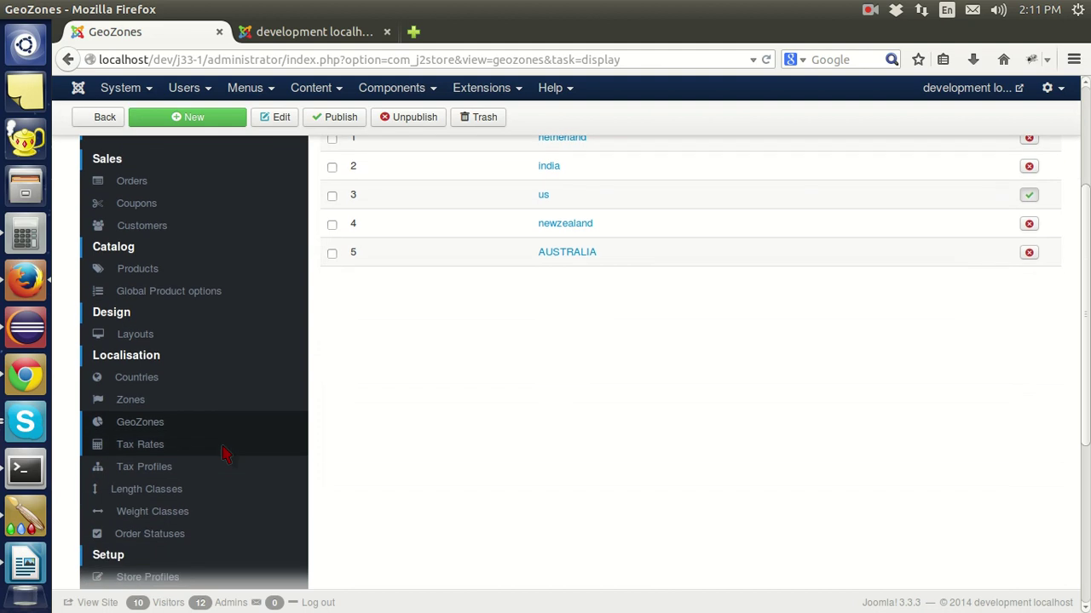
pyautogui.click(160, 445)
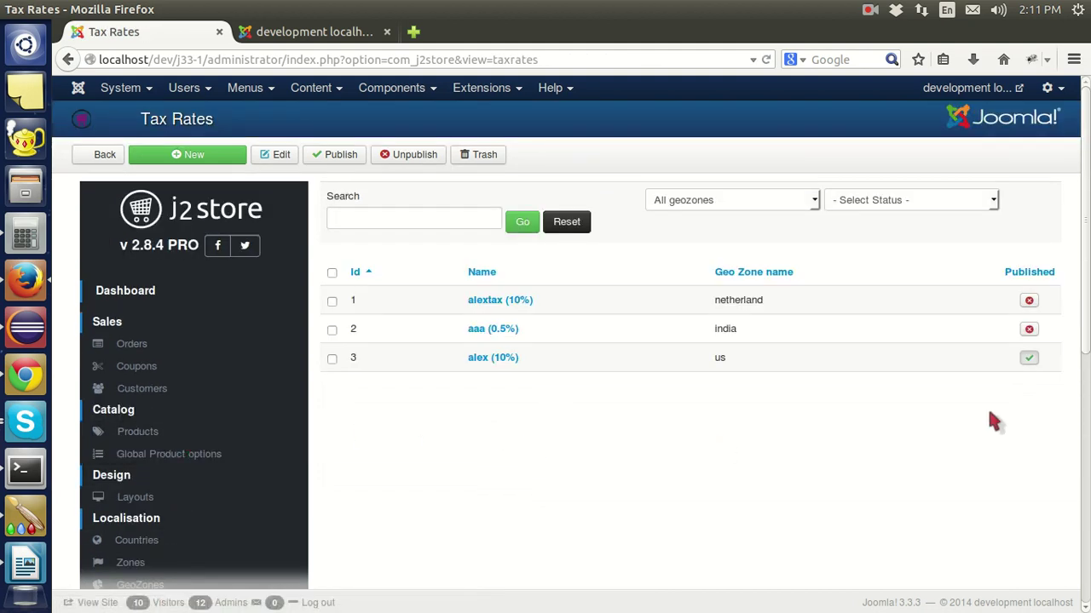
pyautogui.click(493, 358)
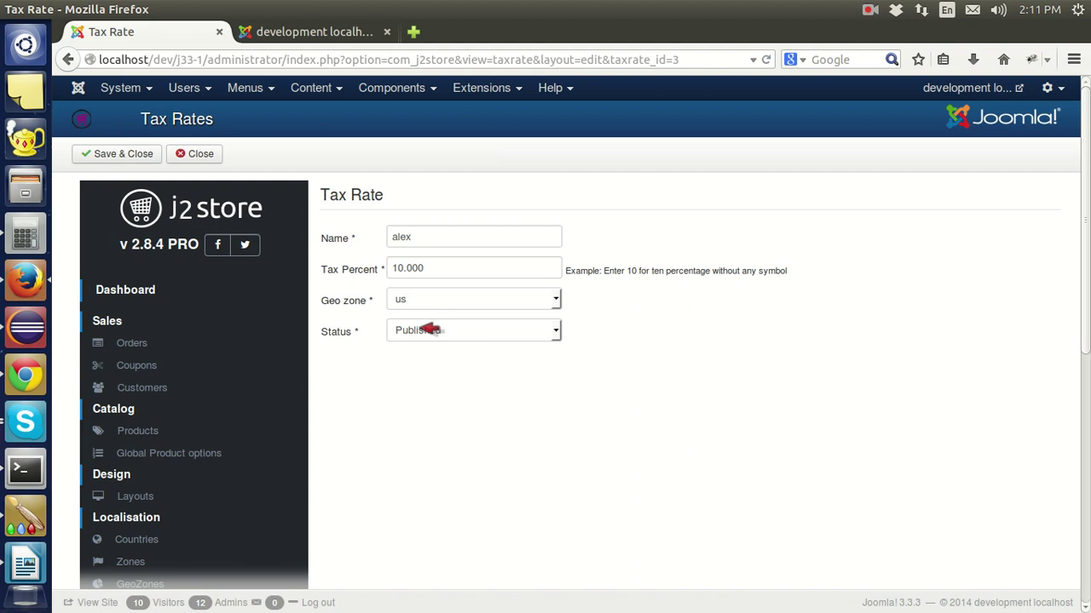
pyautogui.click(126, 154)
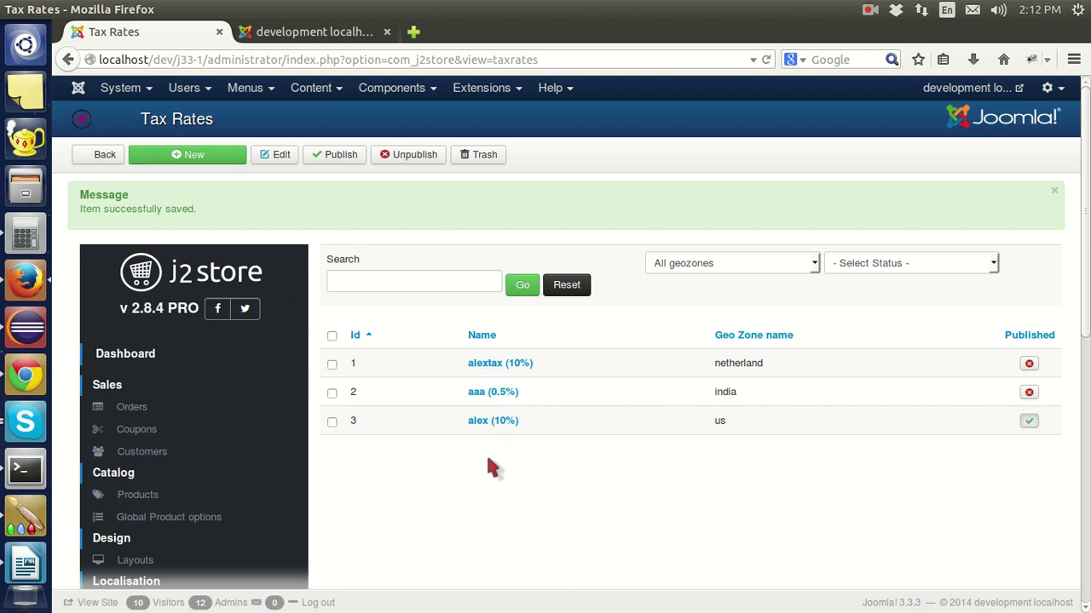
# In the tax profile named tax, map the 10% rate to the Store Address, then save and close the profile
pyautogui.scroll(-4, 286, 446)
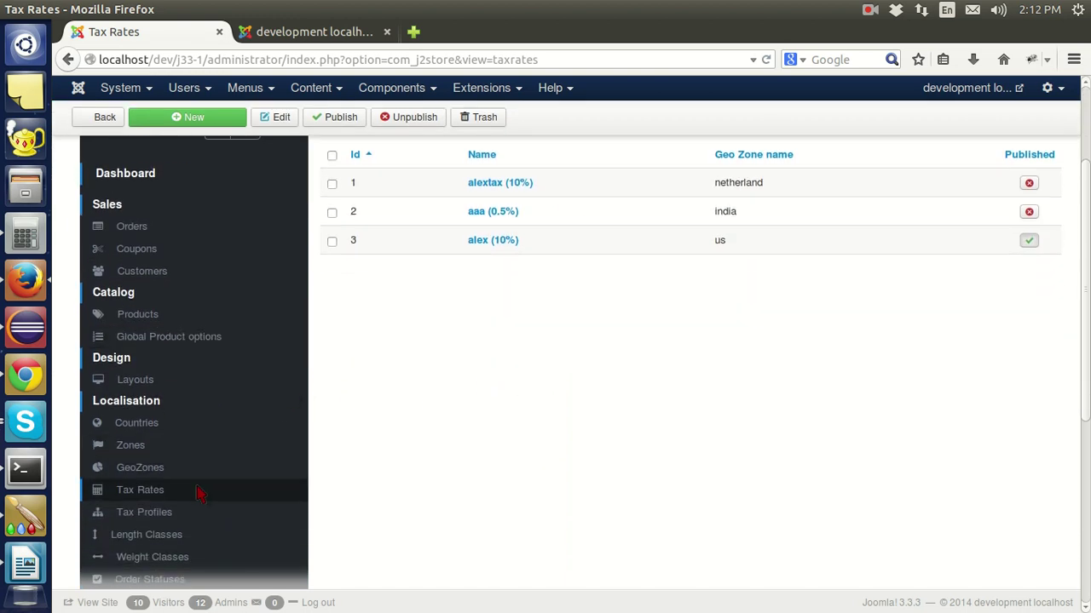
pyautogui.click(159, 512)
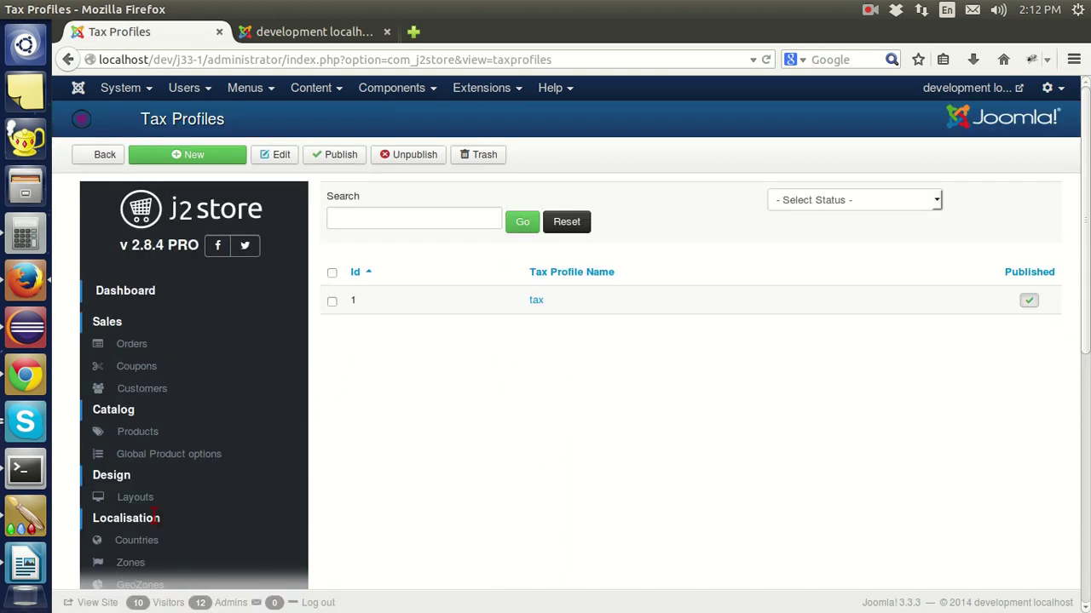
pyautogui.click(537, 300)
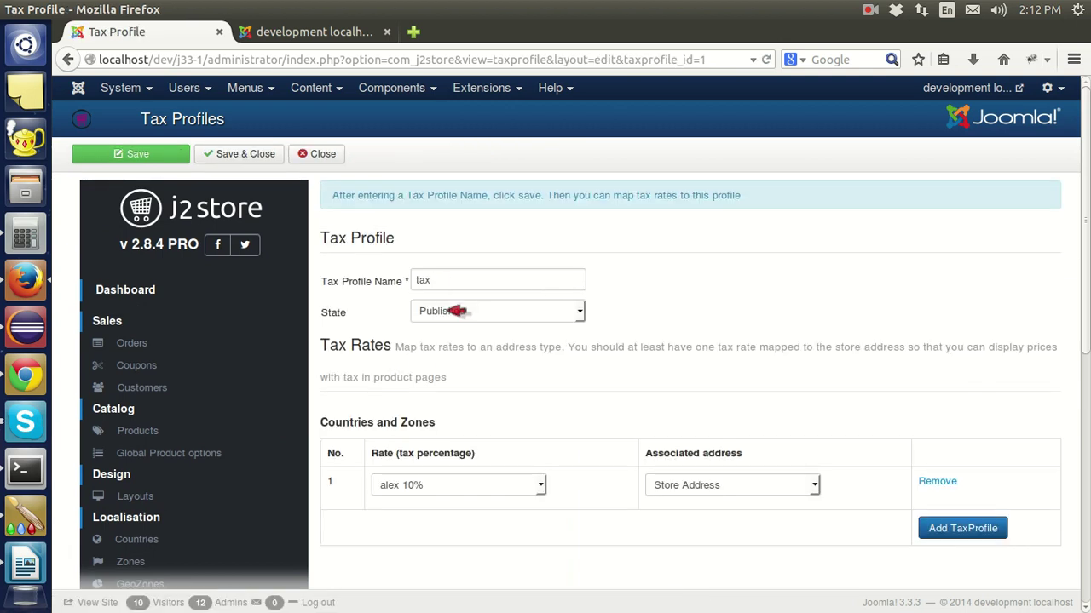
pyautogui.click(518, 486)
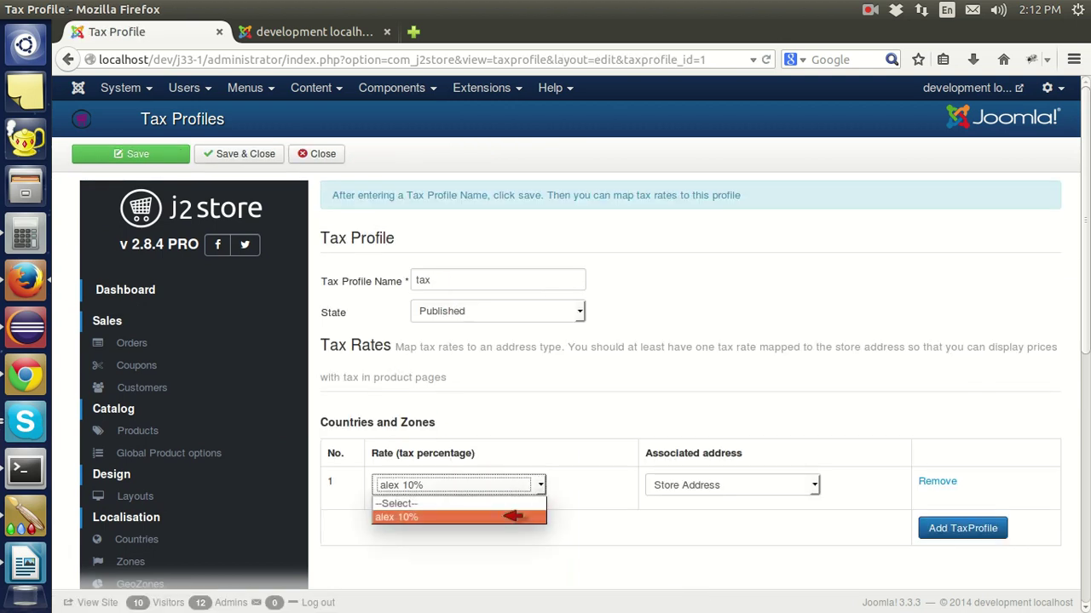
pyautogui.click(503, 516)
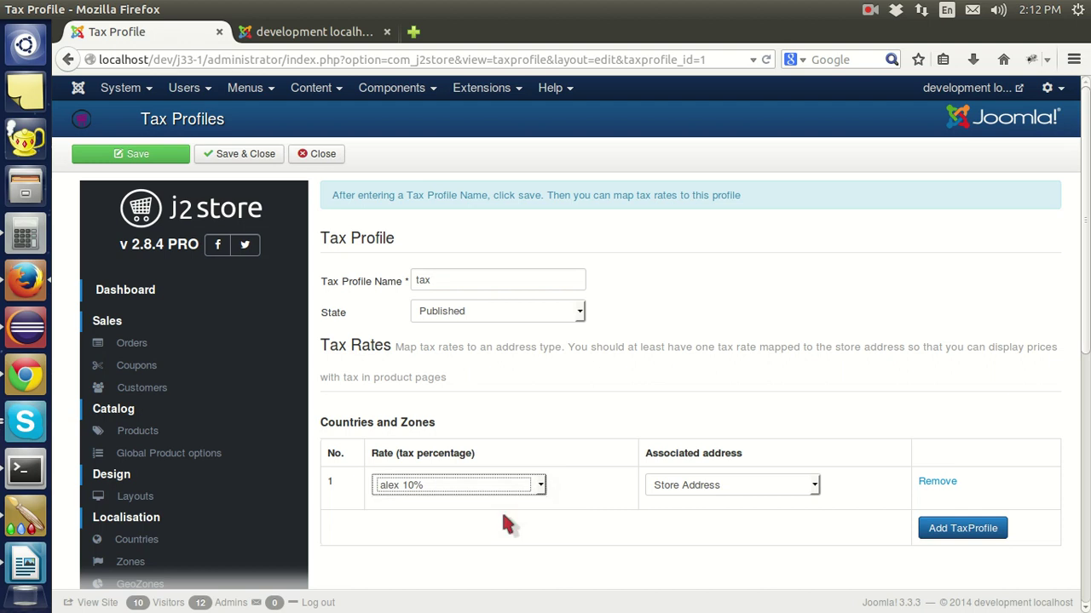
pyautogui.click(247, 155)
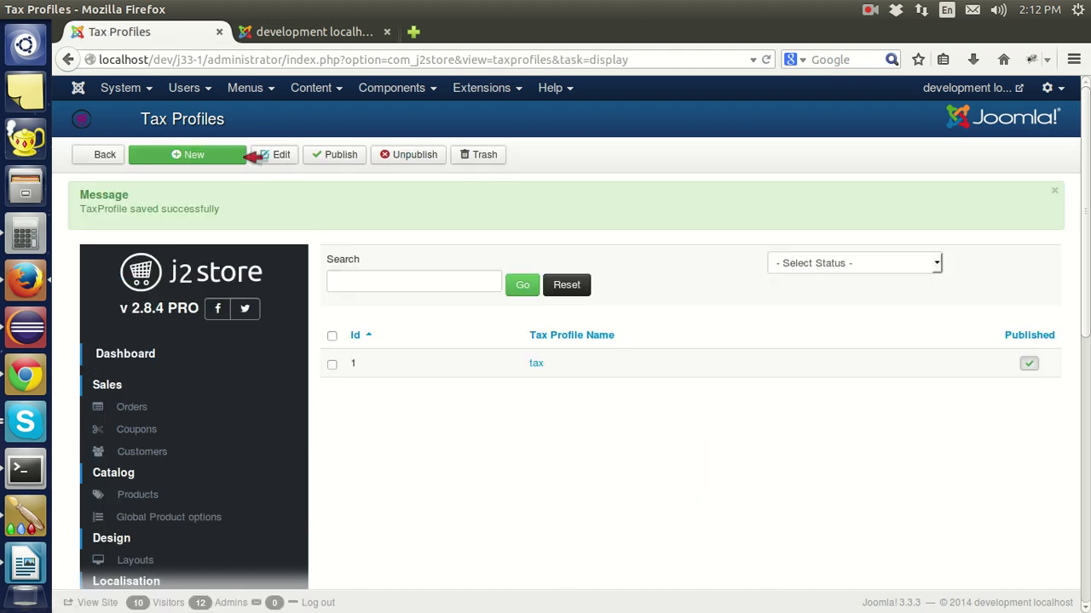
# Open the United state store profile for editing
pyautogui.scroll(-8, 322, 371)
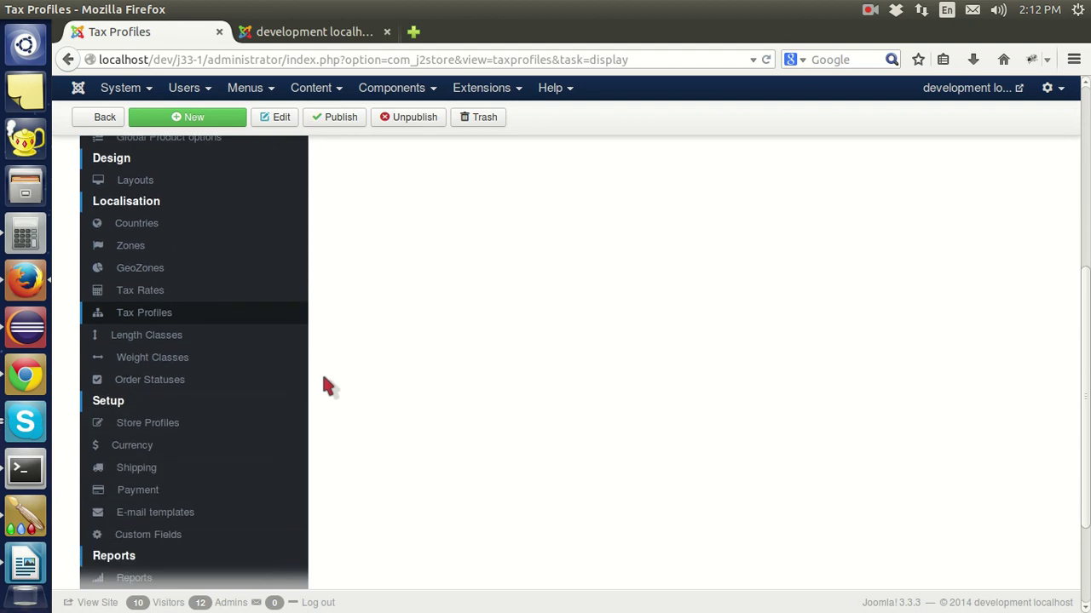
pyautogui.scroll(-1, 266, 397)
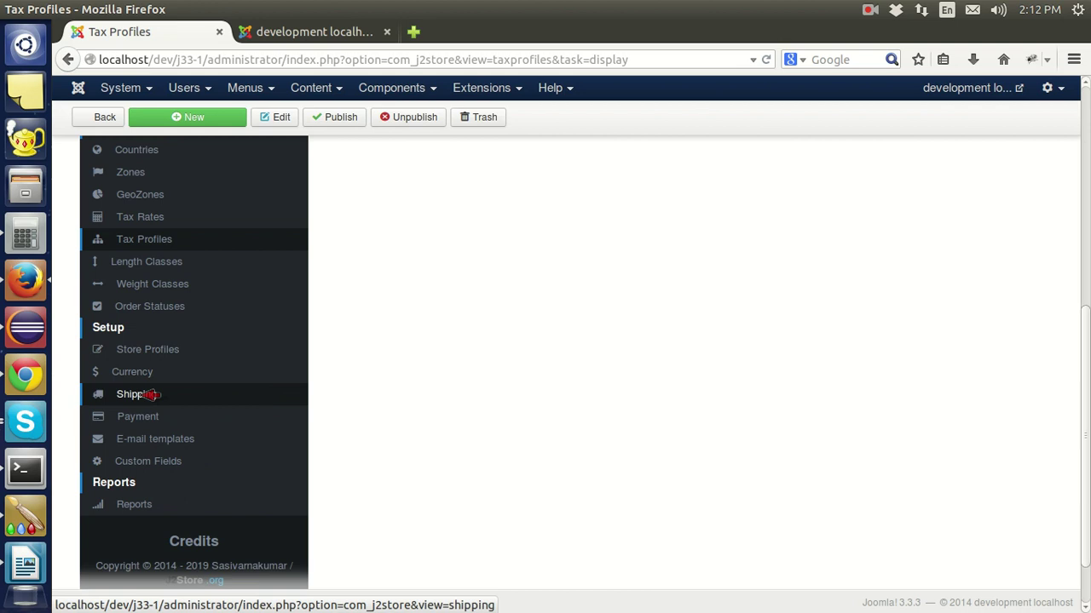
pyautogui.click(146, 351)
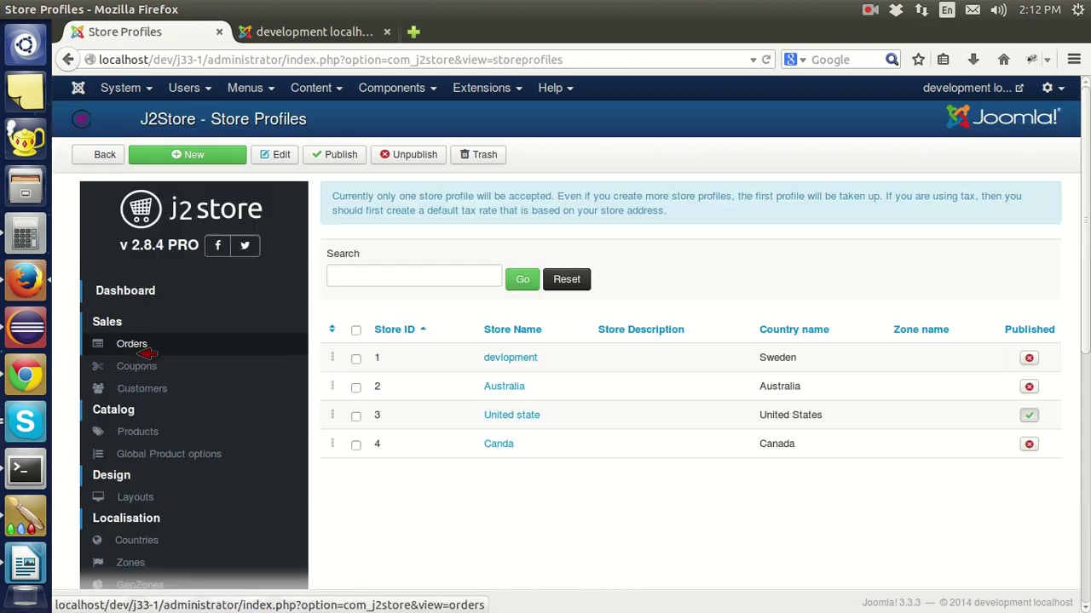
pyautogui.click(514, 417)
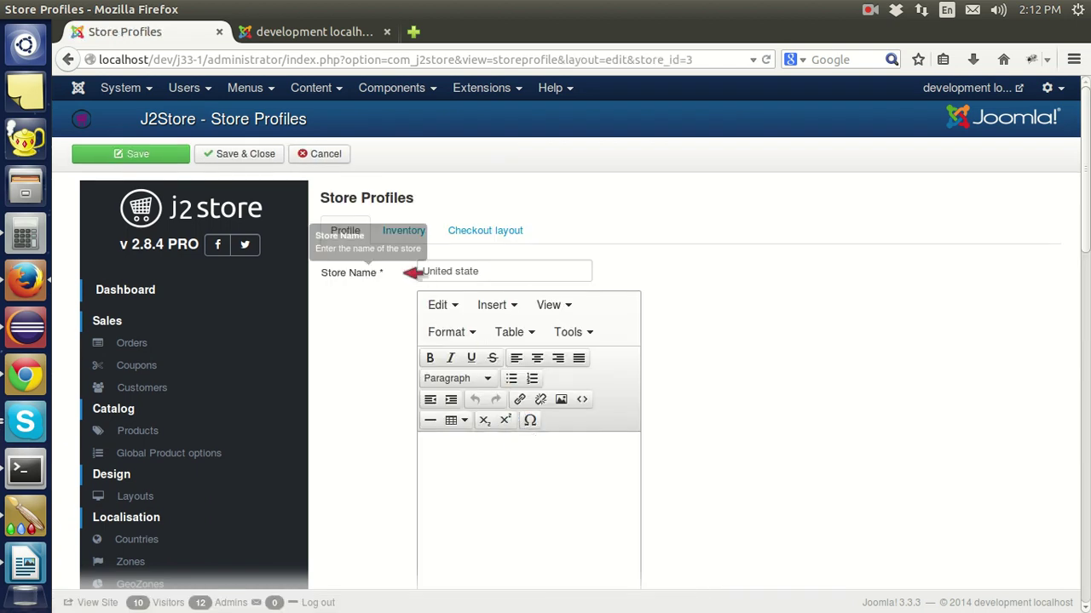
# Check the store profile's city, zip and default country for tax calculation, then save and close the profile
pyautogui.scroll(-7, 395, 358)
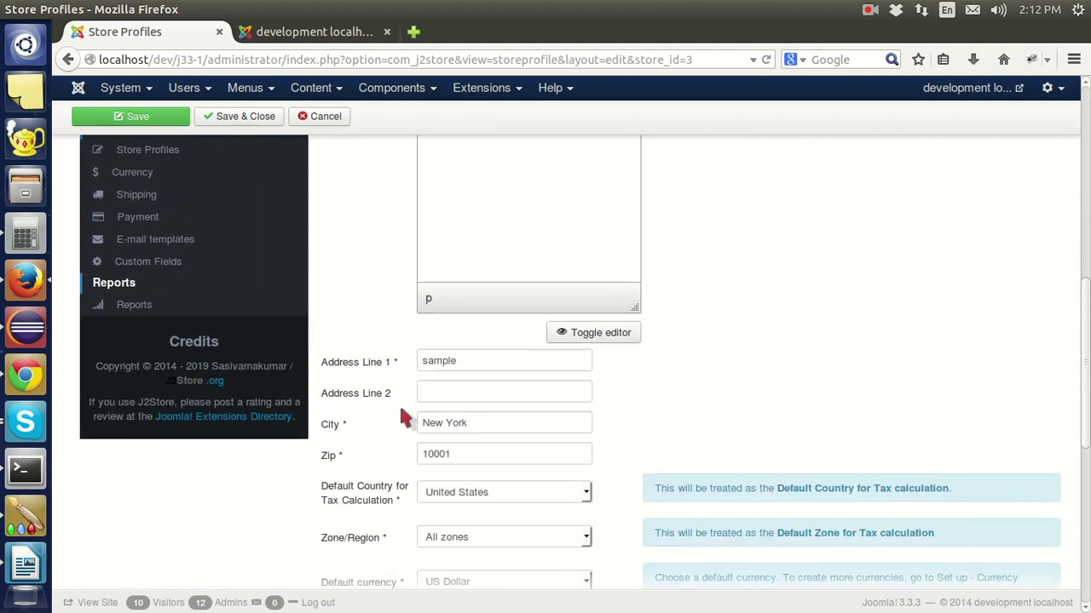
pyautogui.scroll(-3, 388, 401)
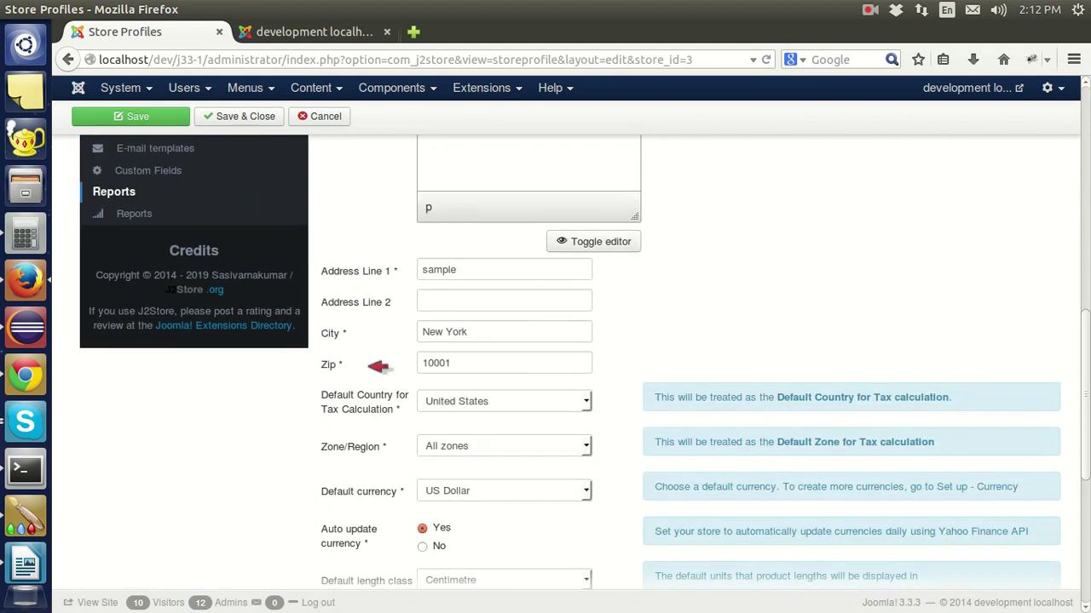
pyautogui.click(505, 338)
pyautogui.press('Tab')
pyautogui.click(467, 362)
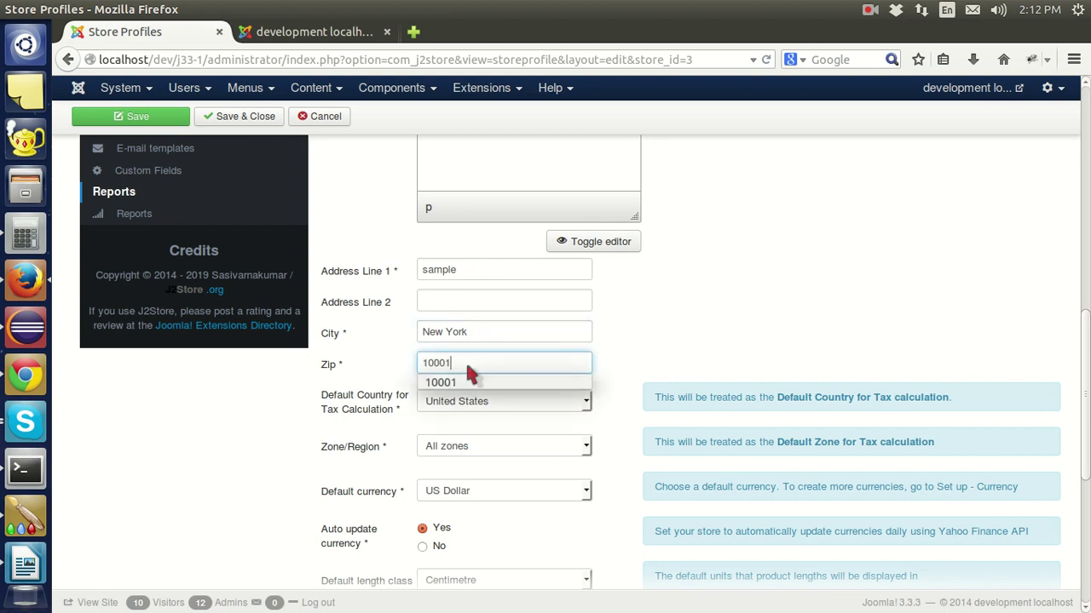
pyautogui.click(616, 364)
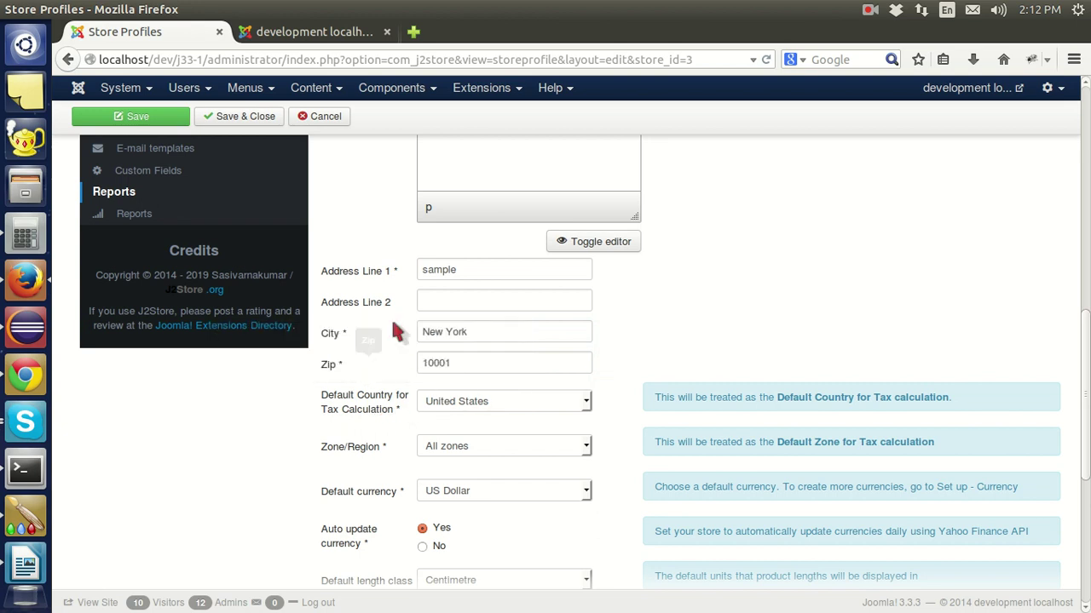
pyautogui.click(248, 116)
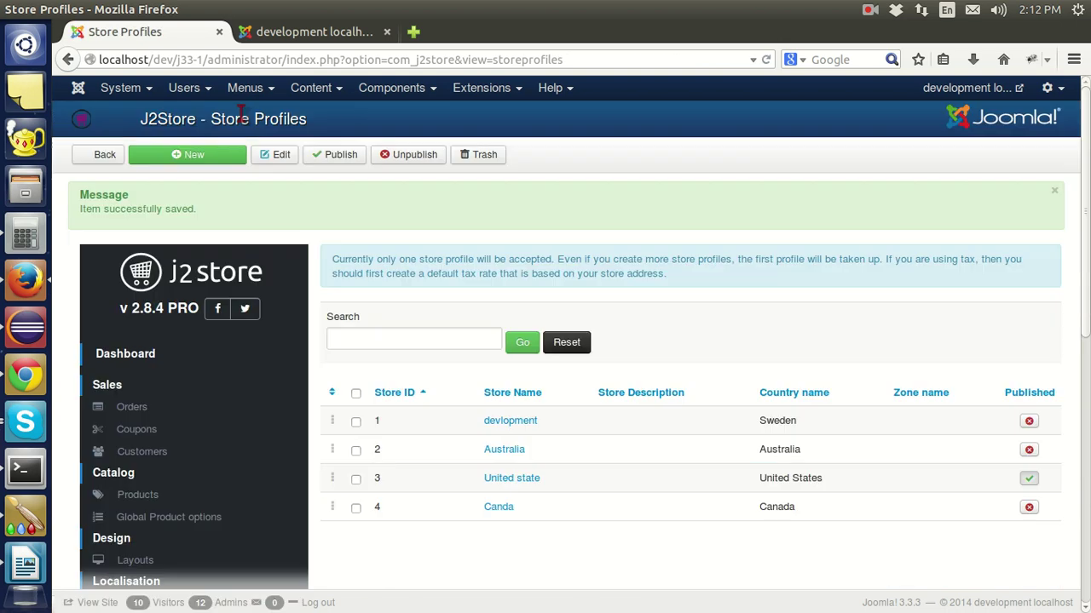
# Open the plugin parameters of USPS Shipping for J2store from the shipping methods and close the unneeded browser tab
pyautogui.scroll(-10, 275, 375)
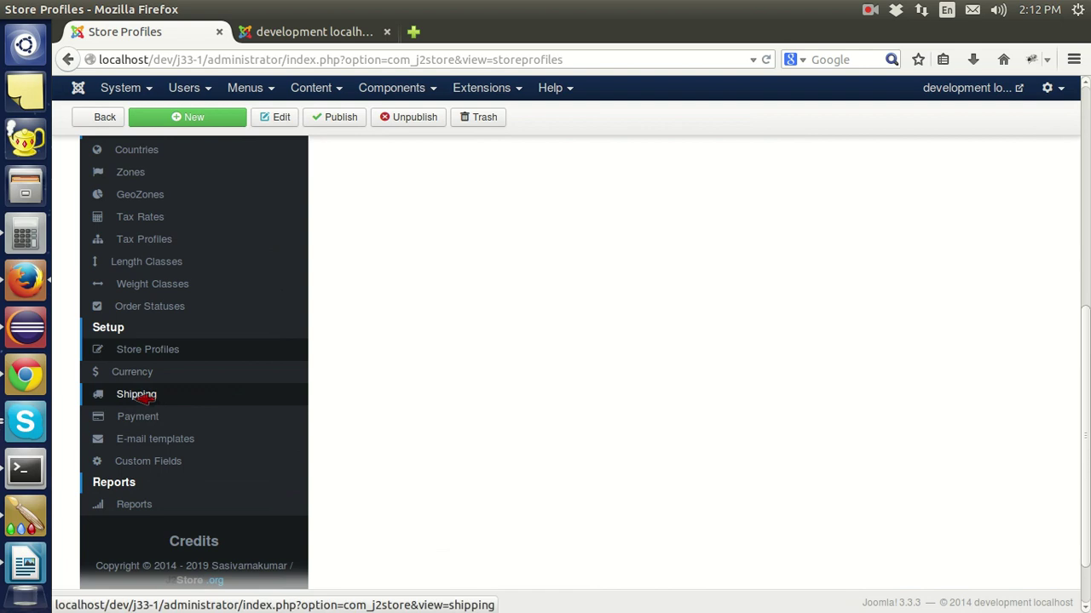
pyautogui.click(145, 397)
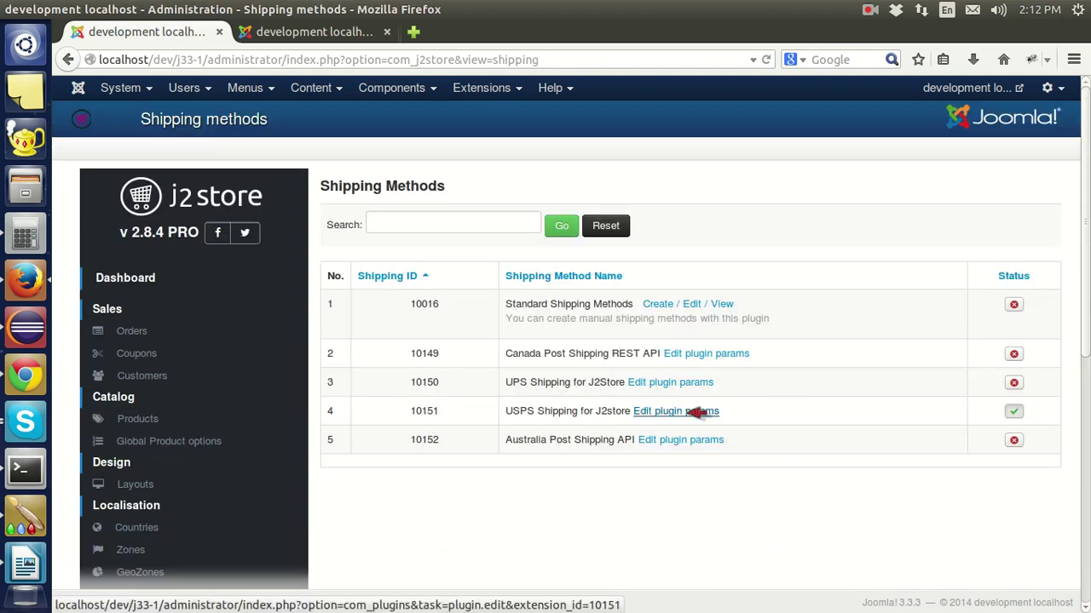
pyautogui.click(690, 414)
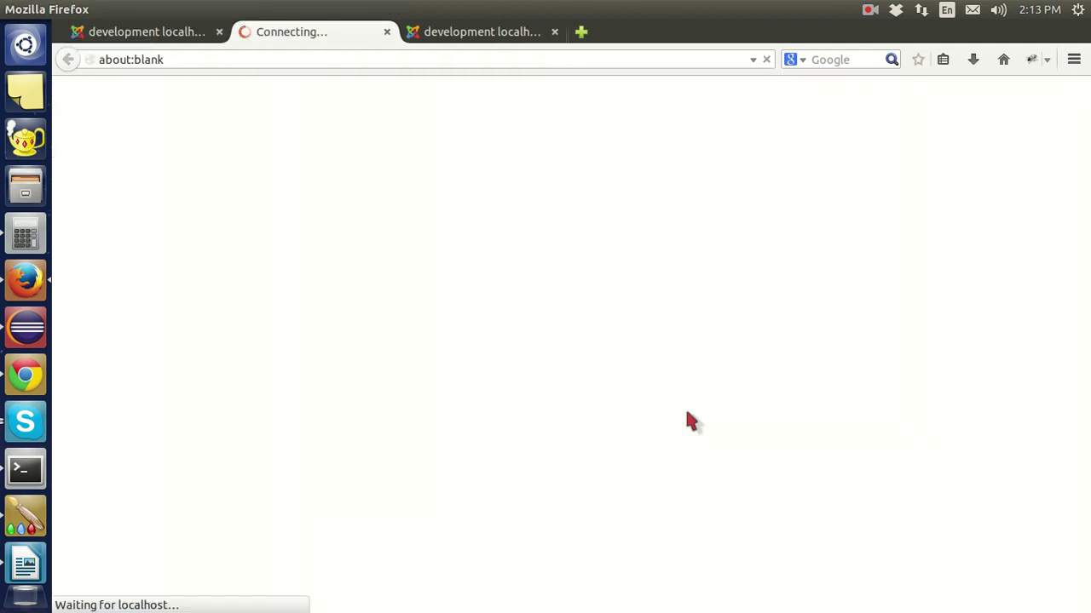
pyautogui.click(553, 32)
# Check the Web Tools username, Web Tools password and origin postal code fields of the USPS plugin
pyautogui.scroll(-4, 555, 254)
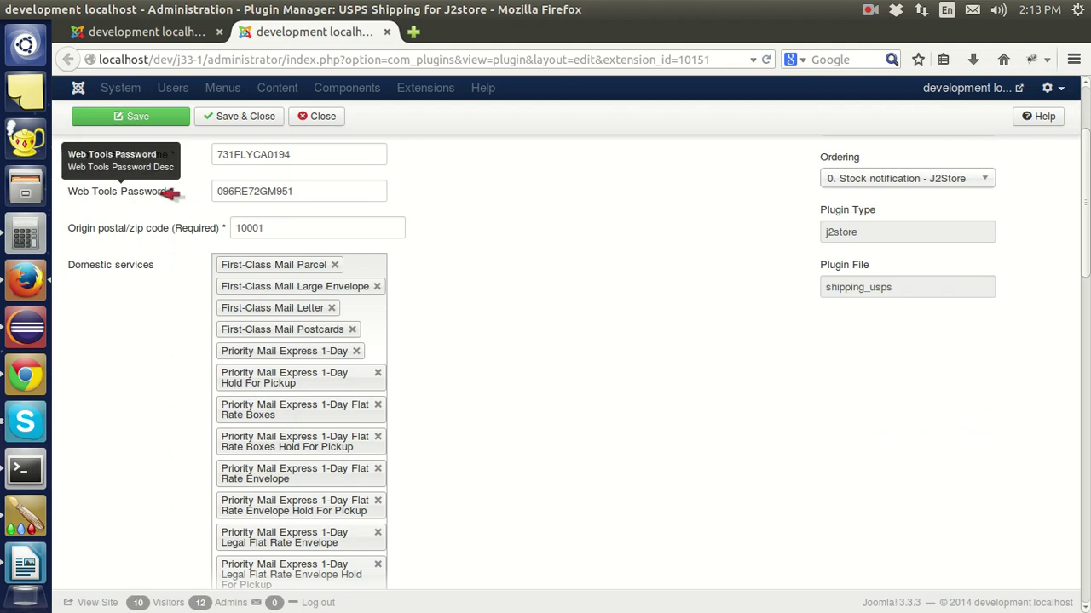
pyautogui.scroll(2, 164, 192)
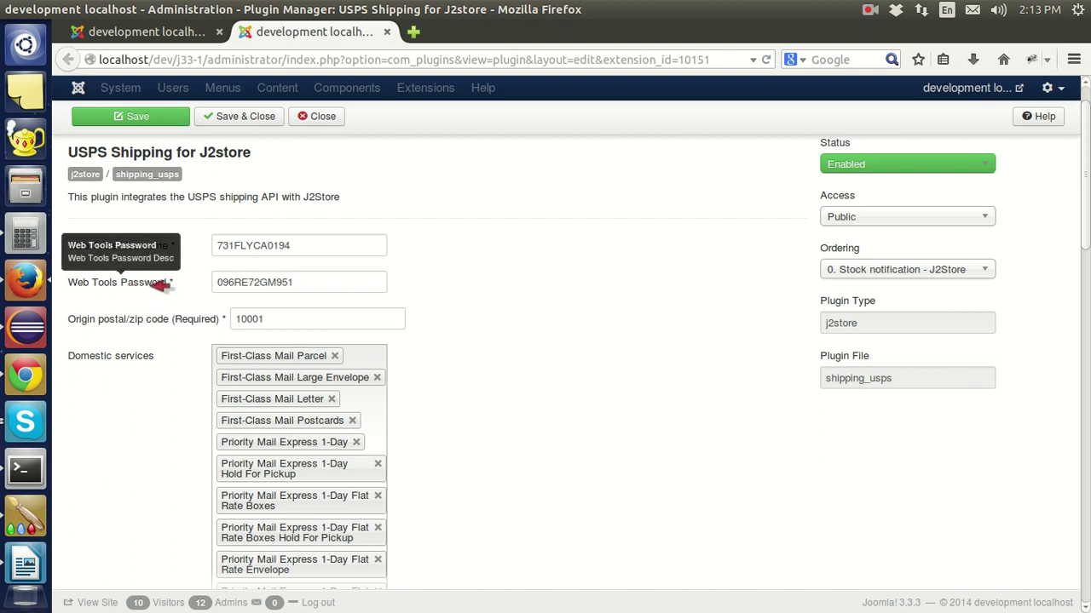
pyautogui.doubleClick(260, 319)
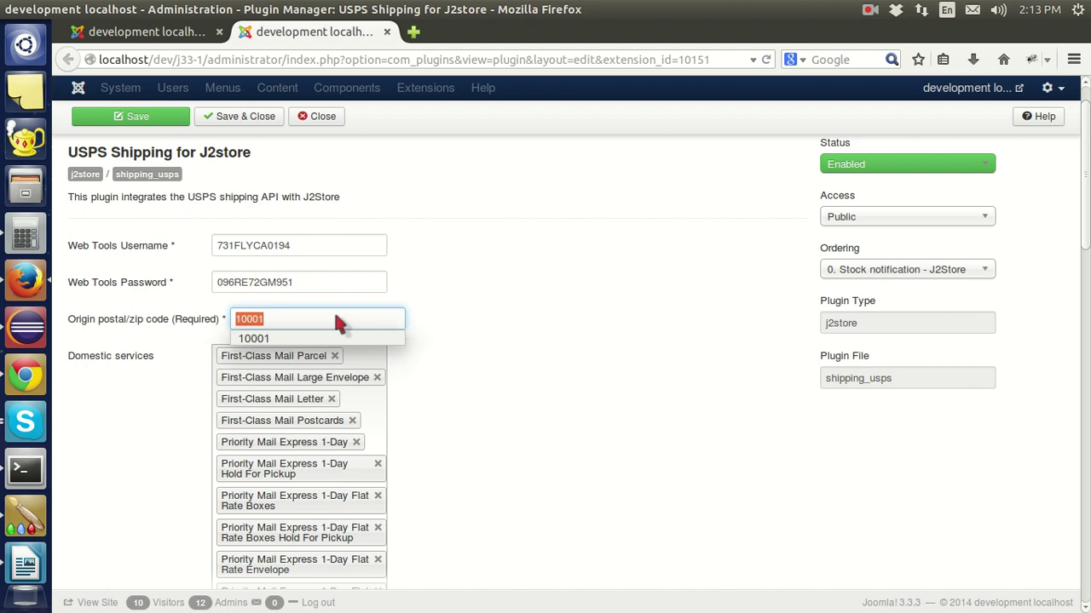
pyautogui.click(482, 317)
# Remove First-Class Mail Parcel and First-Class Mail Large Envelope from the domestic services
pyautogui.scroll(-4, 482, 319)
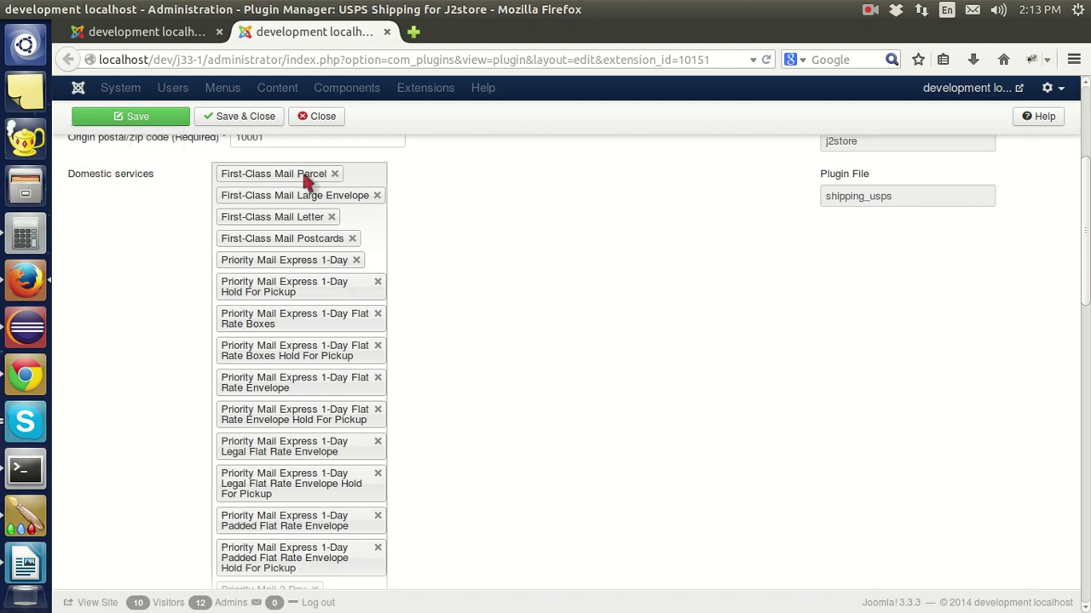
pyautogui.click(335, 175)
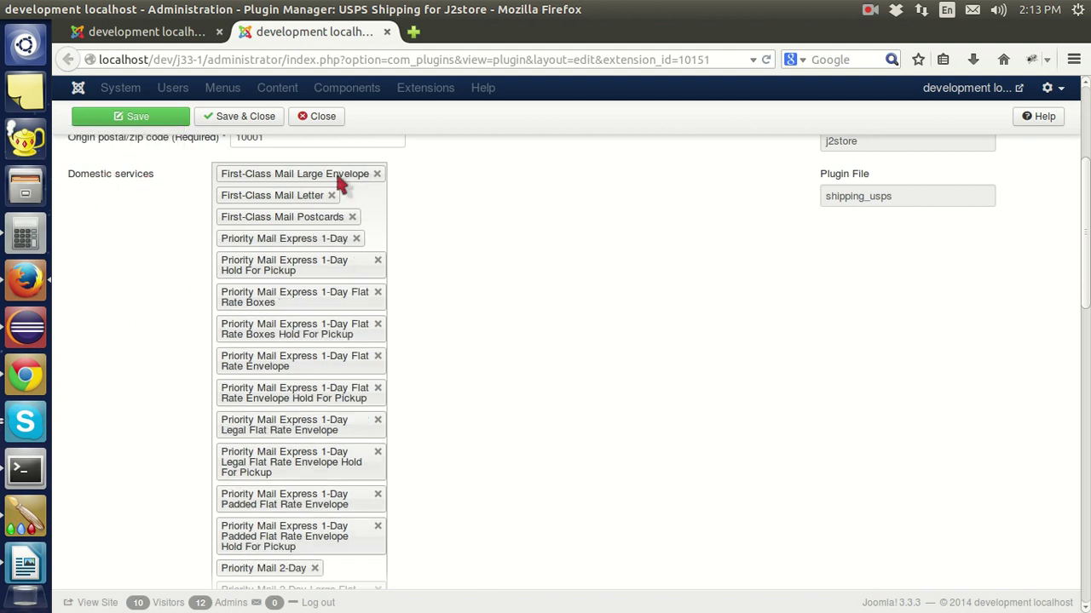
pyautogui.click(377, 174)
# Add First-Class Mail Parcel and First-Class Mail Large Envelope back to the domestic services
pyautogui.scroll(-5, 367, 358)
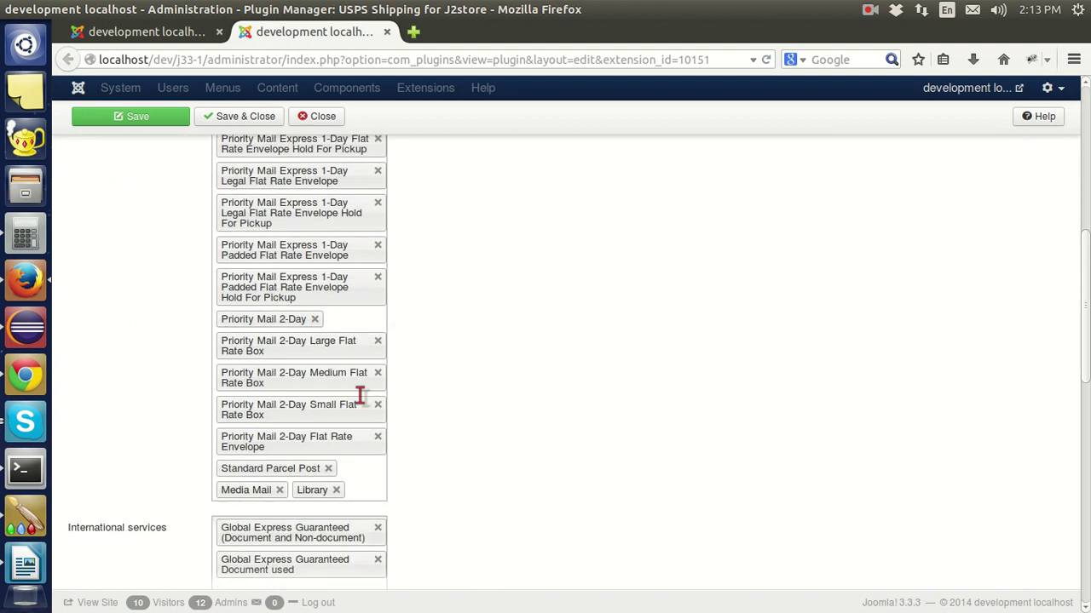
pyautogui.scroll(-2, 360, 384)
pyautogui.click(362, 397)
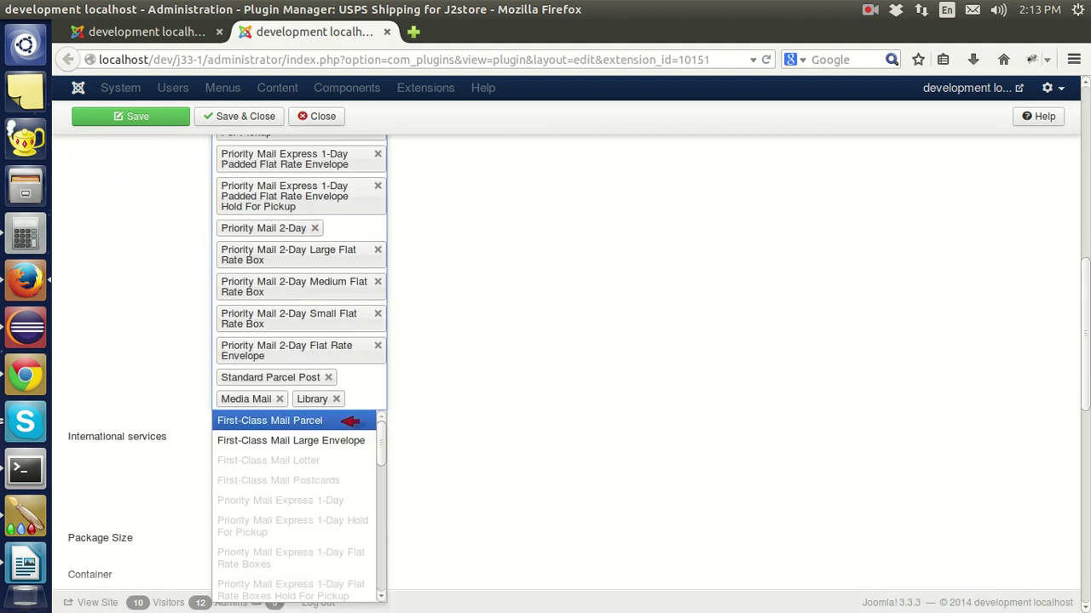
pyautogui.click(350, 421)
pyautogui.click(361, 418)
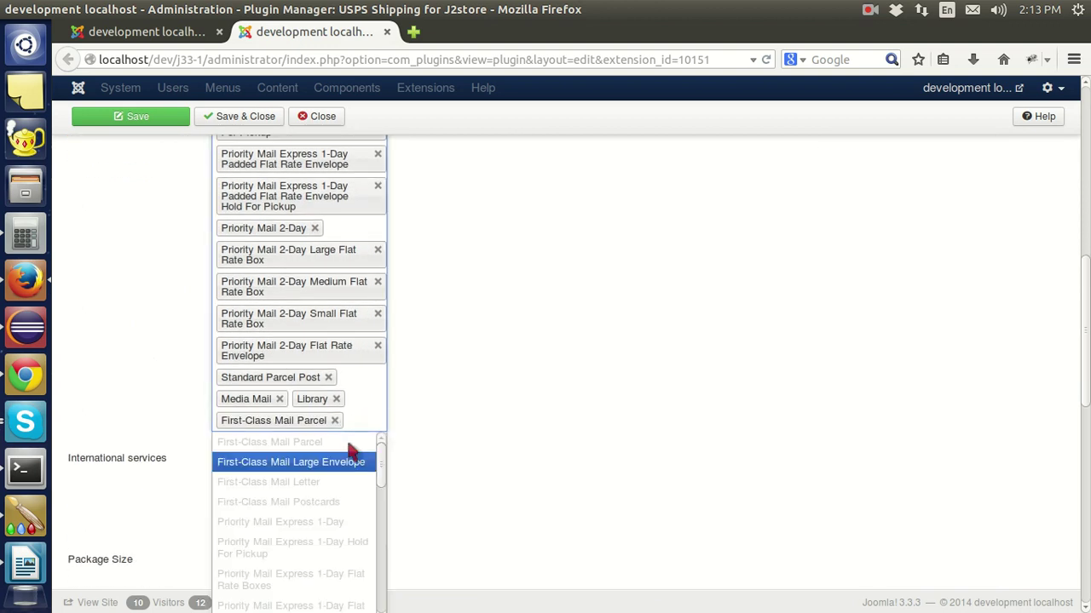
pyautogui.click(352, 461)
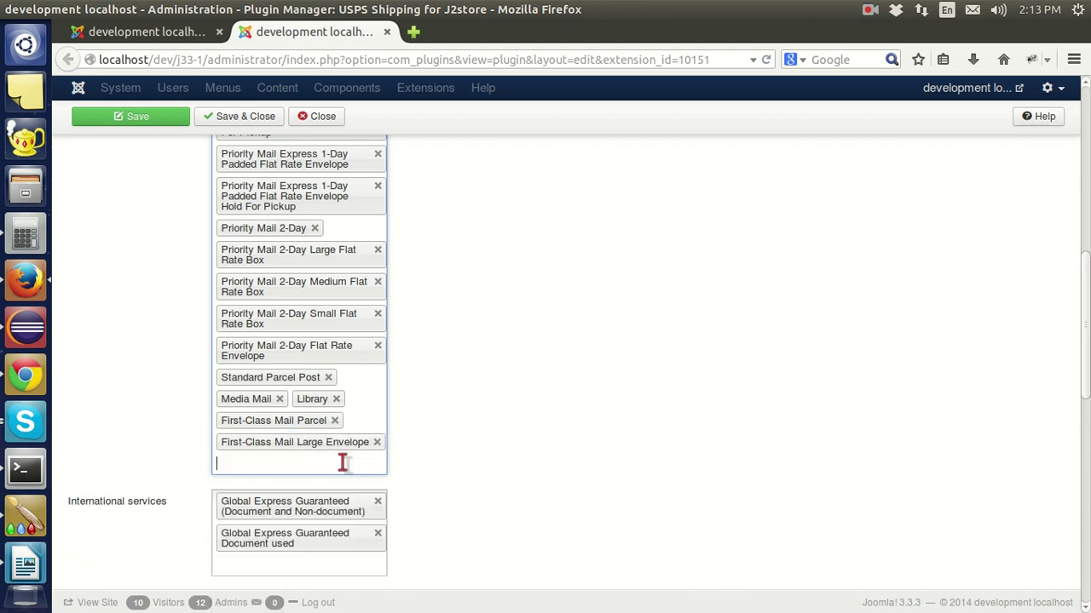
# Add Global Express Guaranteed Non-Document Rectangular shape and Global Express Guaranteed Non-Document Non-Rectangular to the international services
pyautogui.scroll(-3, 418, 464)
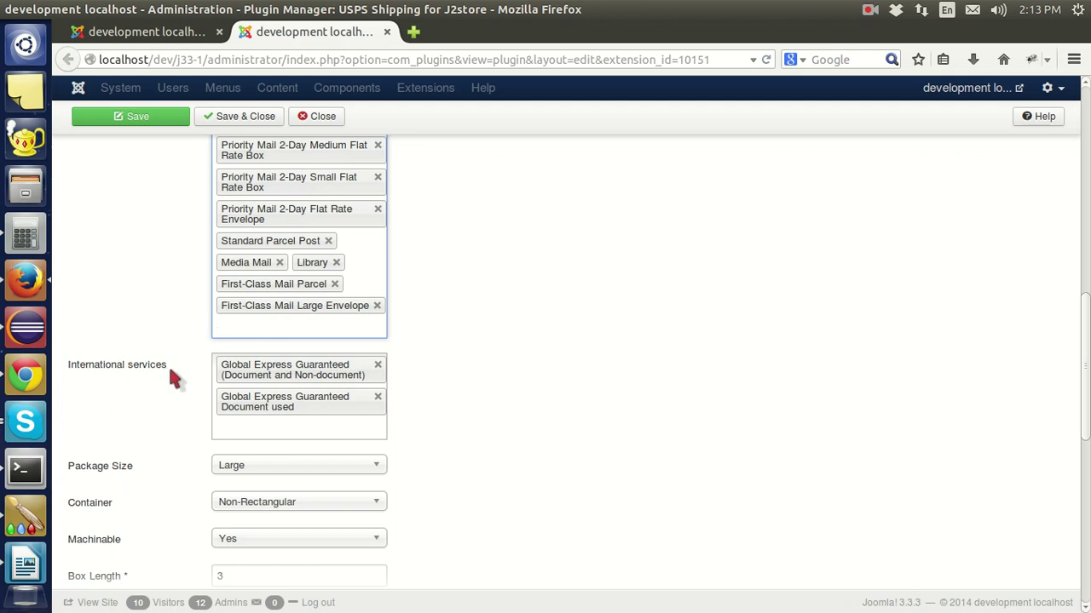
pyautogui.click(349, 426)
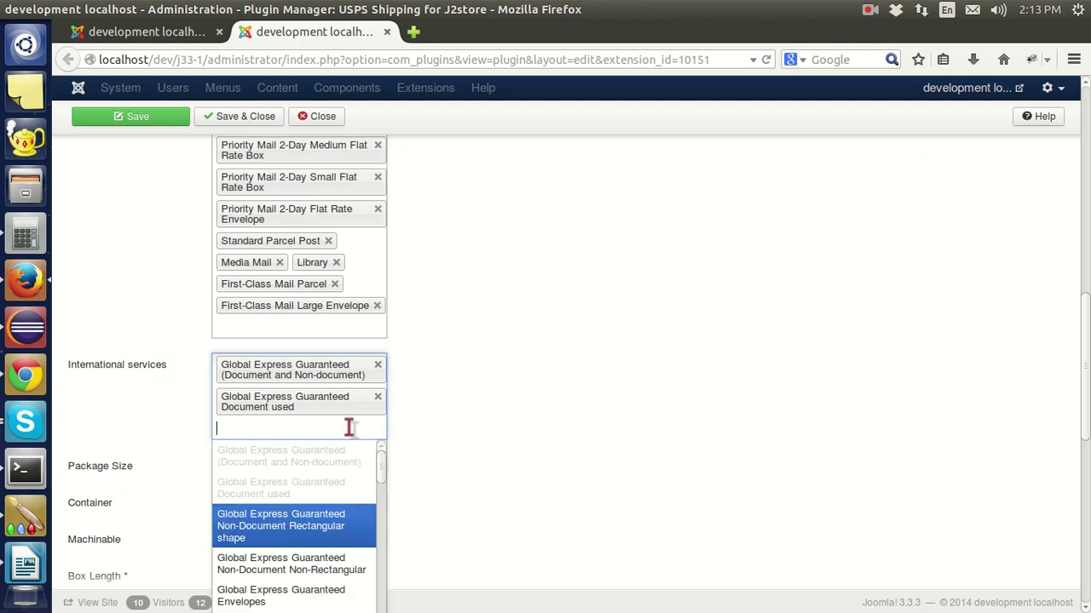
pyautogui.click(305, 524)
pyautogui.click(298, 470)
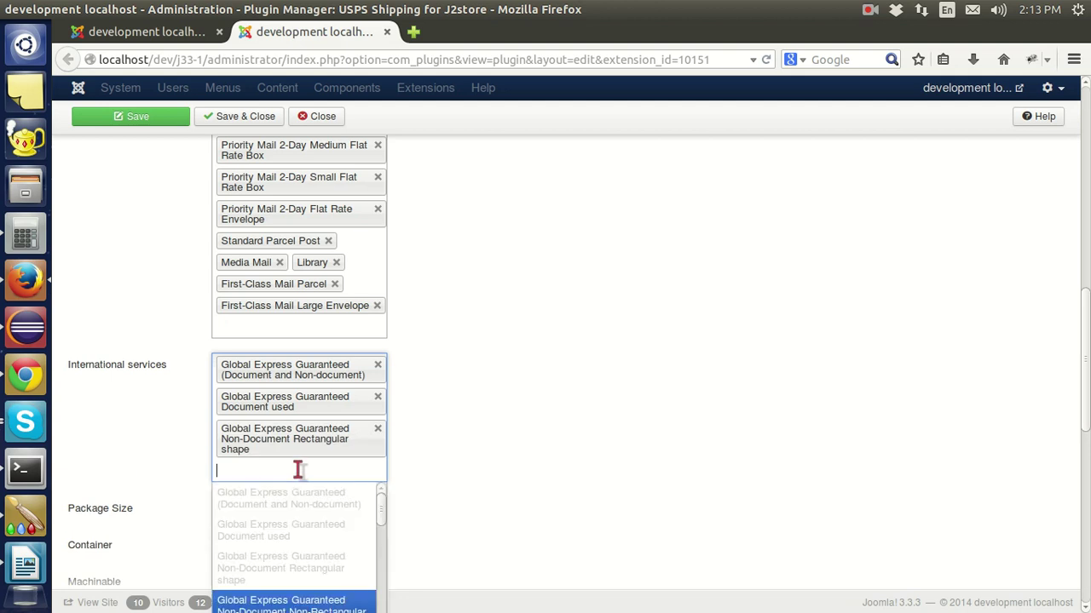
pyautogui.click(290, 607)
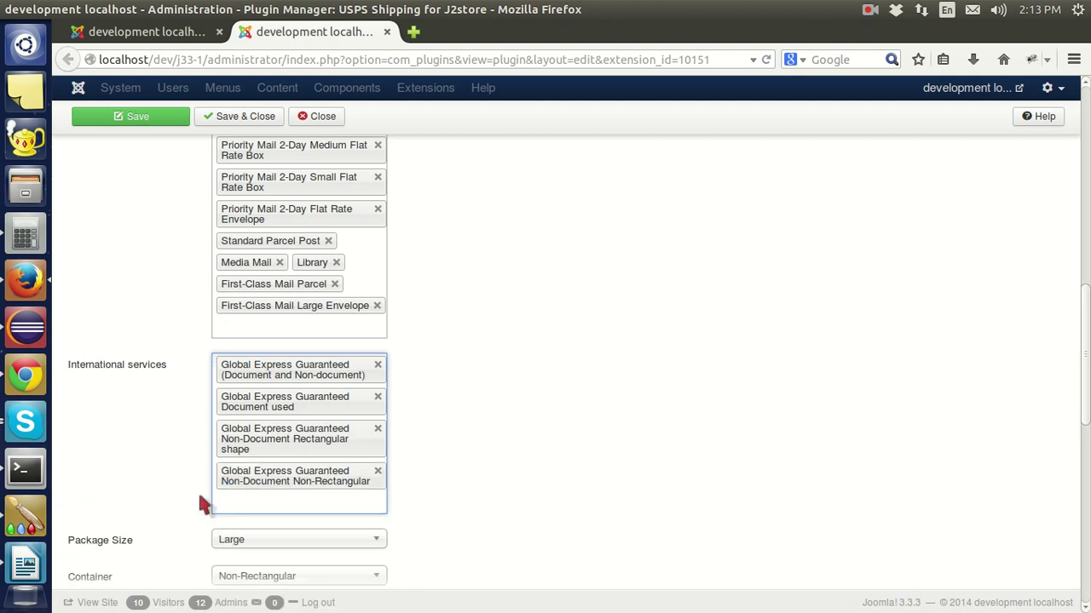
# Examine the available options for Package Size, Container and Machinable without changing them
pyautogui.scroll(-3, 198, 490)
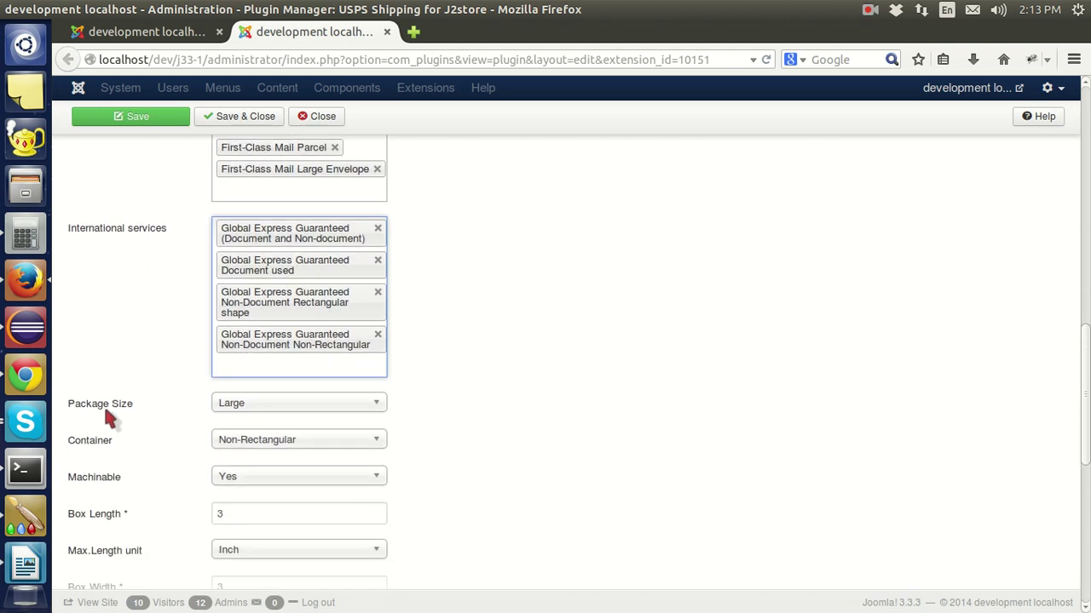
pyautogui.click(252, 406)
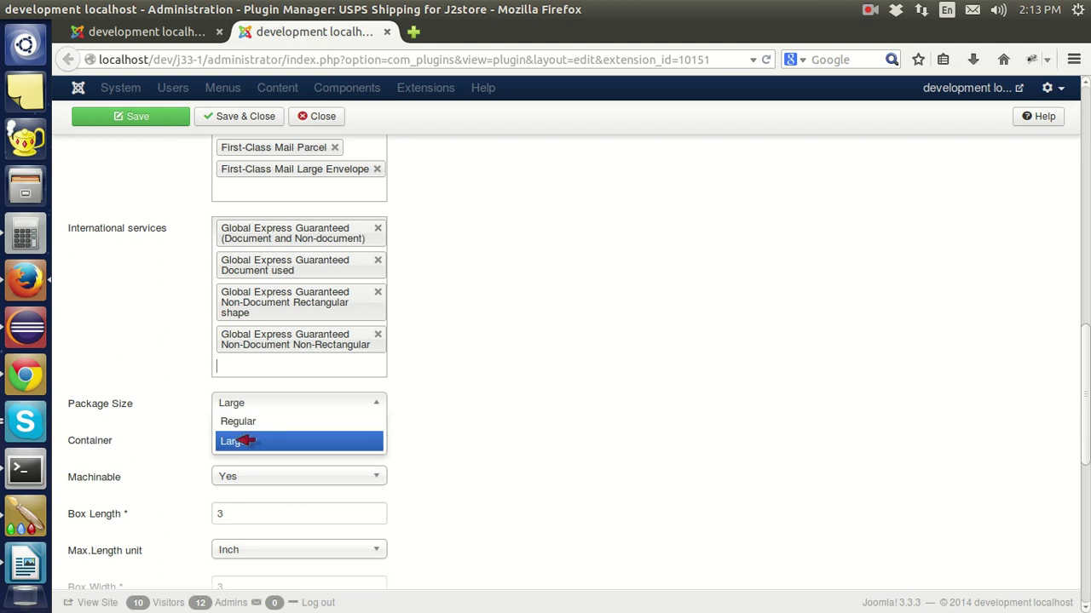
pyautogui.click(165, 415)
pyautogui.scroll(-1, 166, 418)
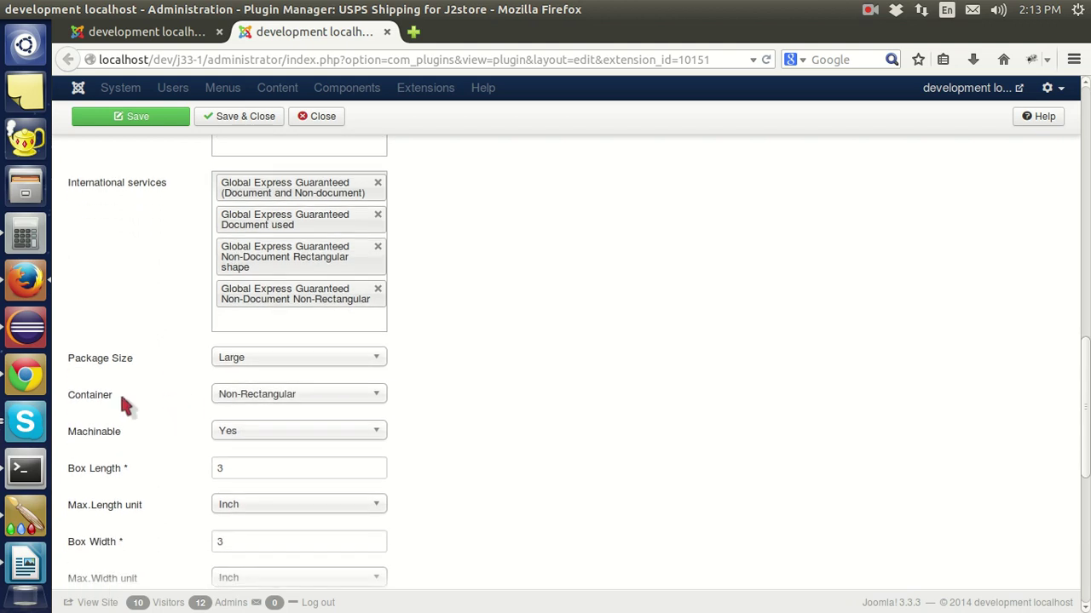
pyautogui.click(256, 395)
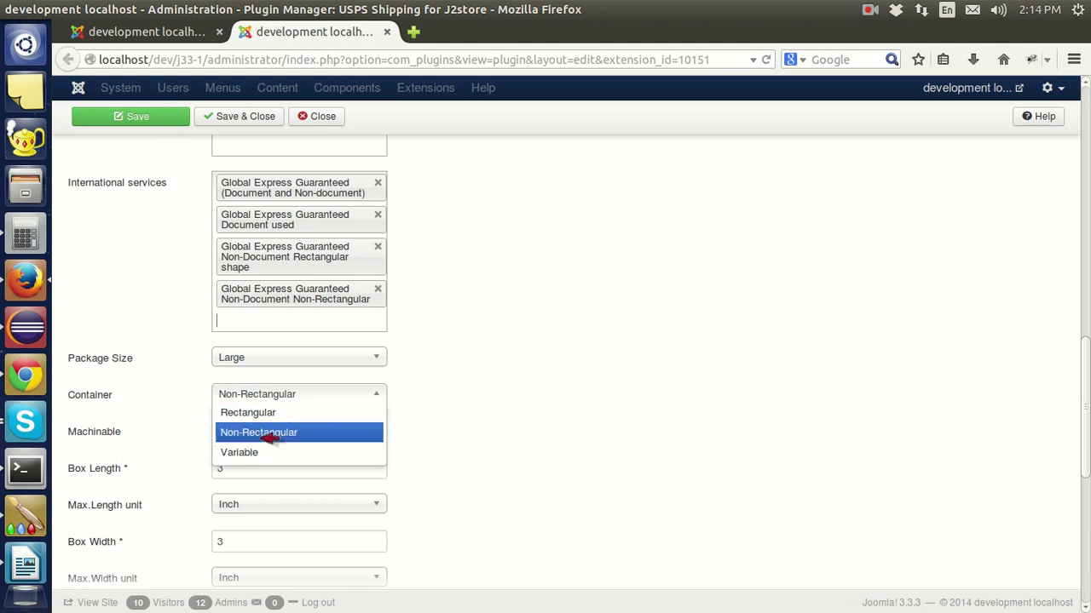
pyautogui.click(174, 432)
pyautogui.scroll(-2, 170, 397)
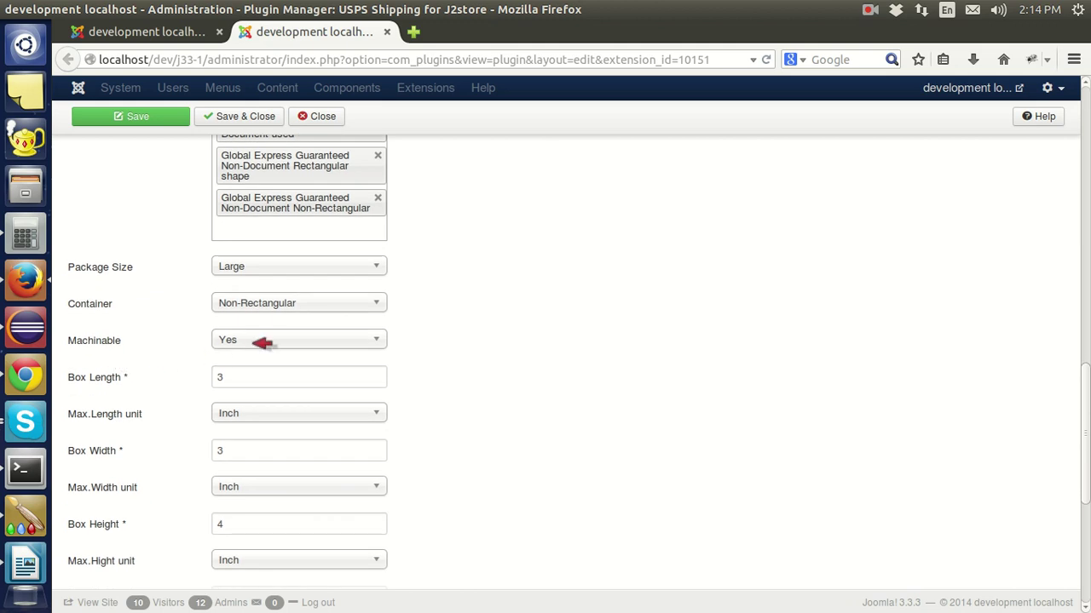
pyautogui.click(262, 342)
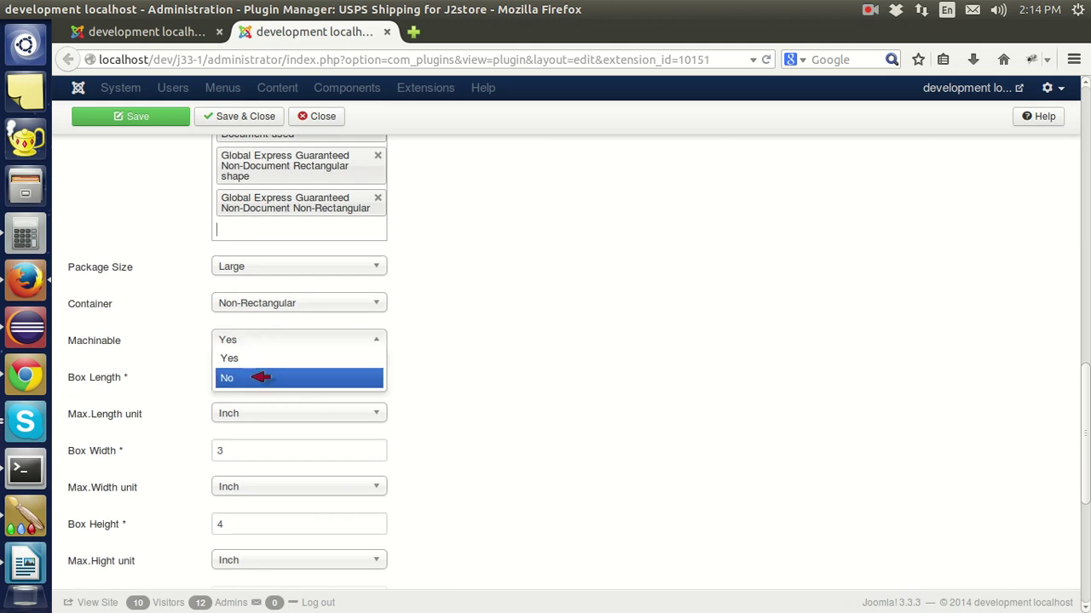
pyautogui.click(155, 370)
# Compare the Box Length field with the length in the Box Packer drawing in LibreOffice Writer, and return to Firefox
pyautogui.moveTo(113, 380)
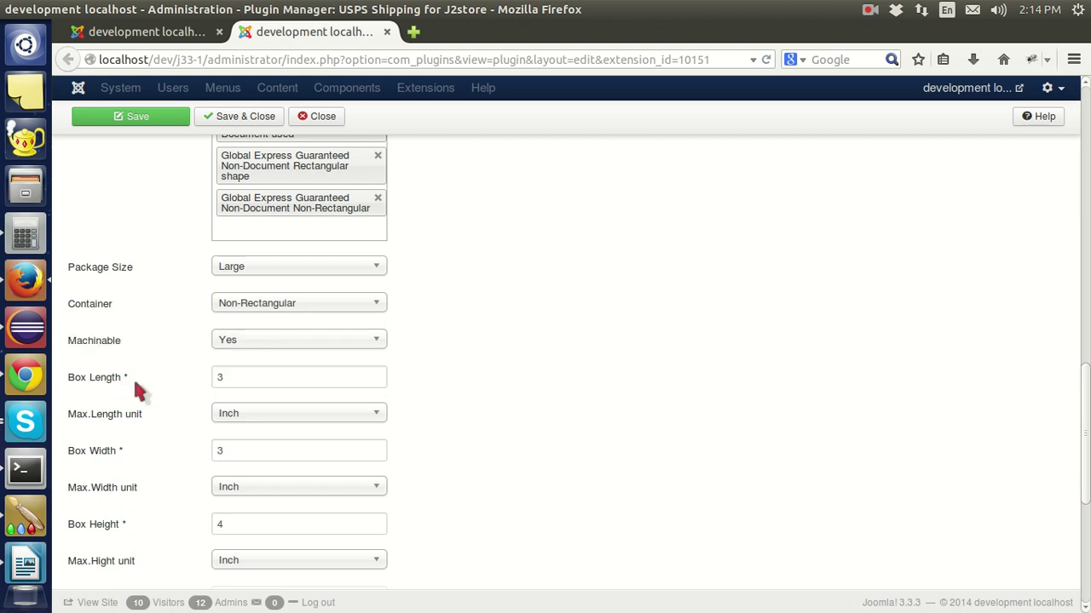
pyautogui.moveTo(243, 382); pyautogui.dragTo(198, 381)
pyautogui.write('5')
pyautogui.click(28, 564)
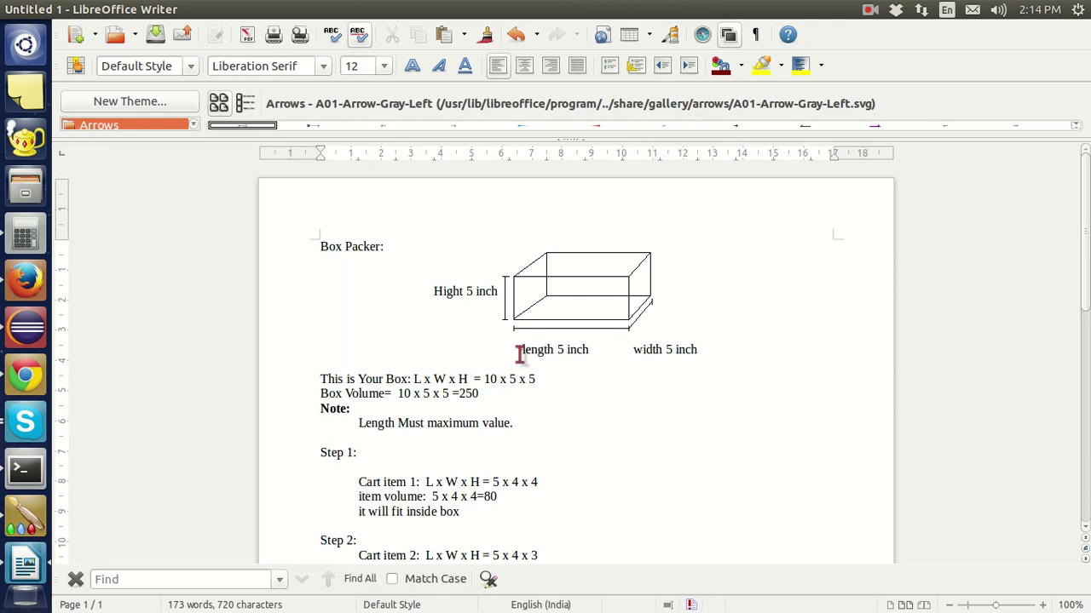
pyautogui.moveTo(521, 353); pyautogui.dragTo(588, 352)
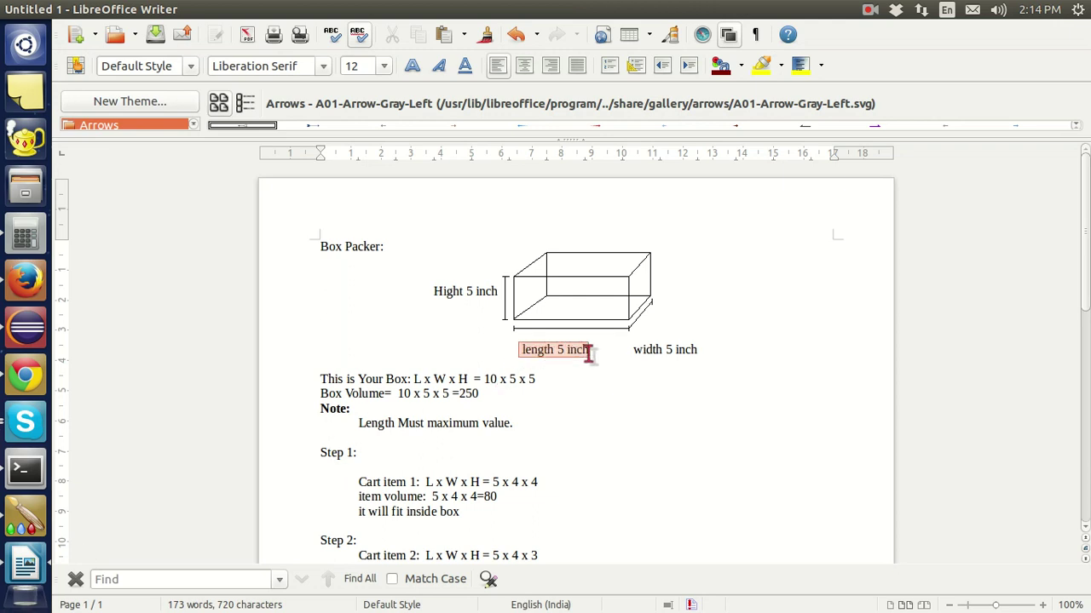
pyautogui.click(26, 279)
pyautogui.moveTo(26, 563); pyautogui.dragTo(61, 311)
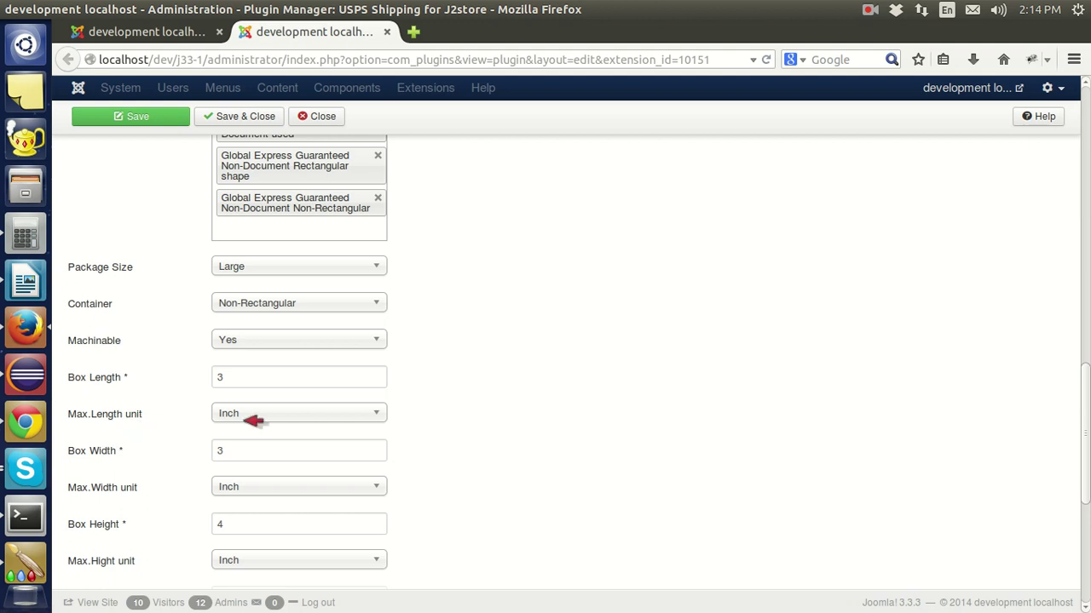
# Choose Inch as the maximum length unit and check the box width in the Writer drawing
pyautogui.click(252, 417)
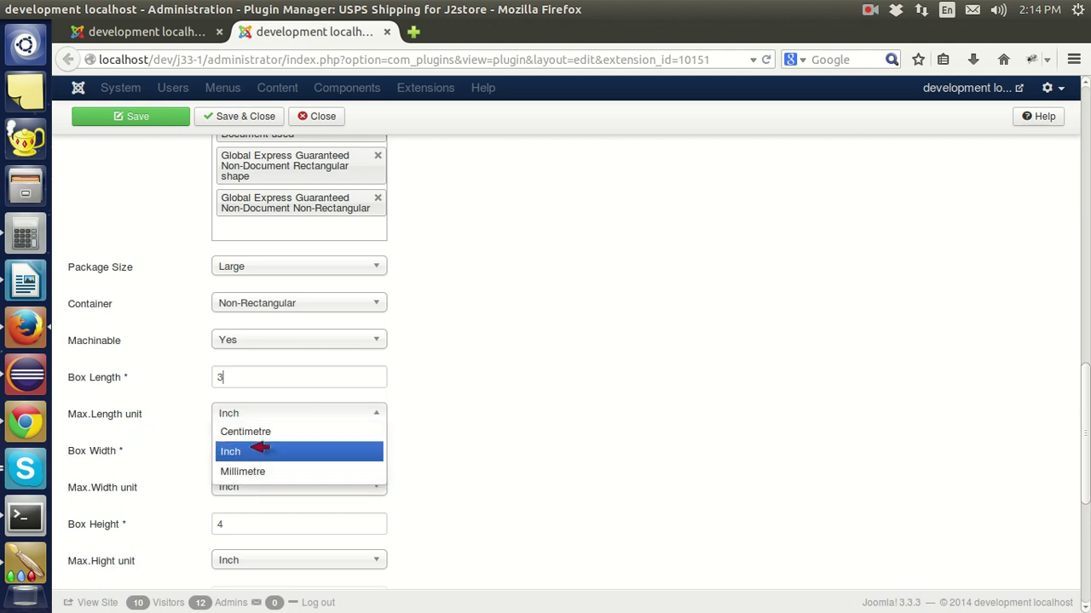
pyautogui.click(259, 456)
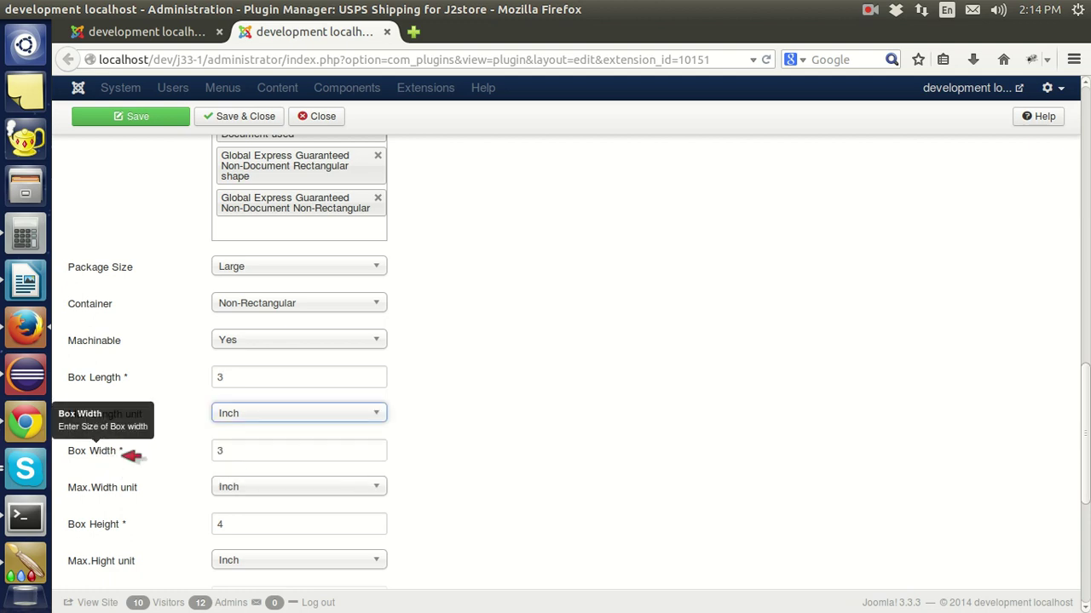
pyautogui.click(29, 283)
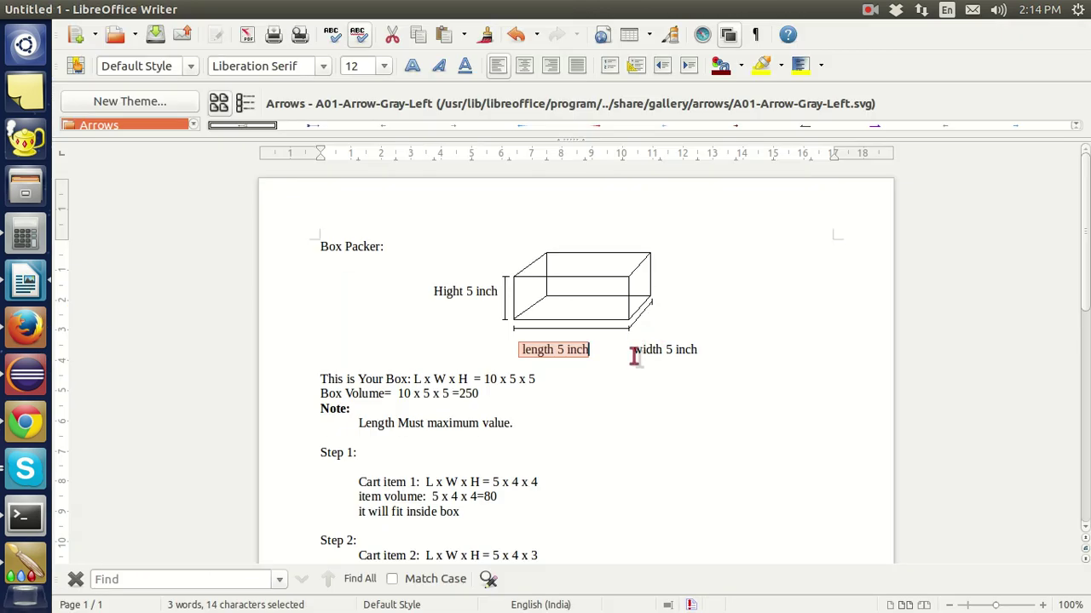
pyautogui.click(25, 326)
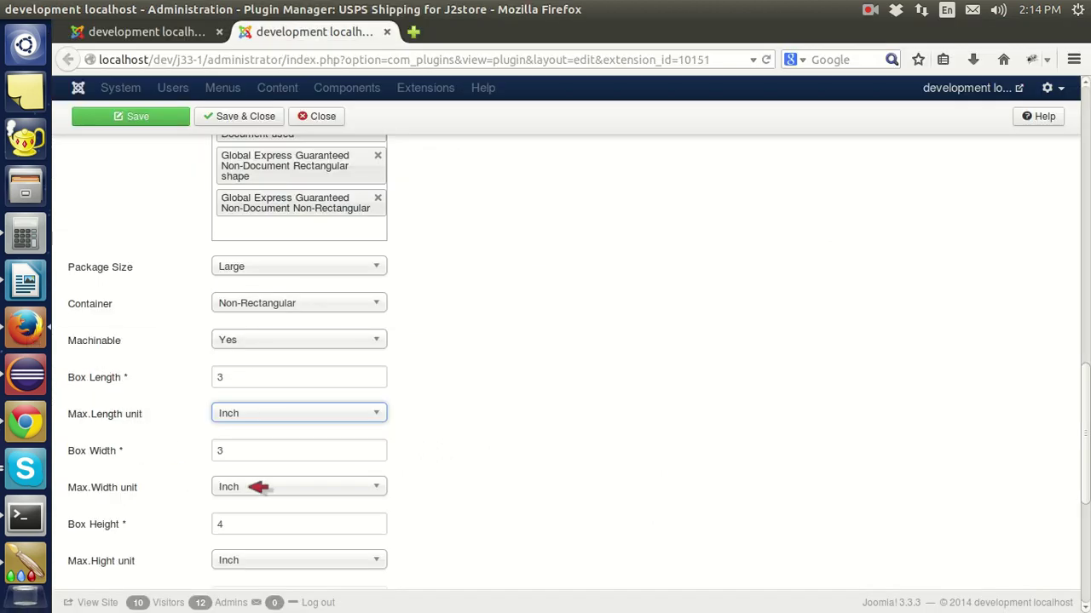
# Choose Inch as the maximum width unit and check the Box Height field
pyautogui.click(258, 487)
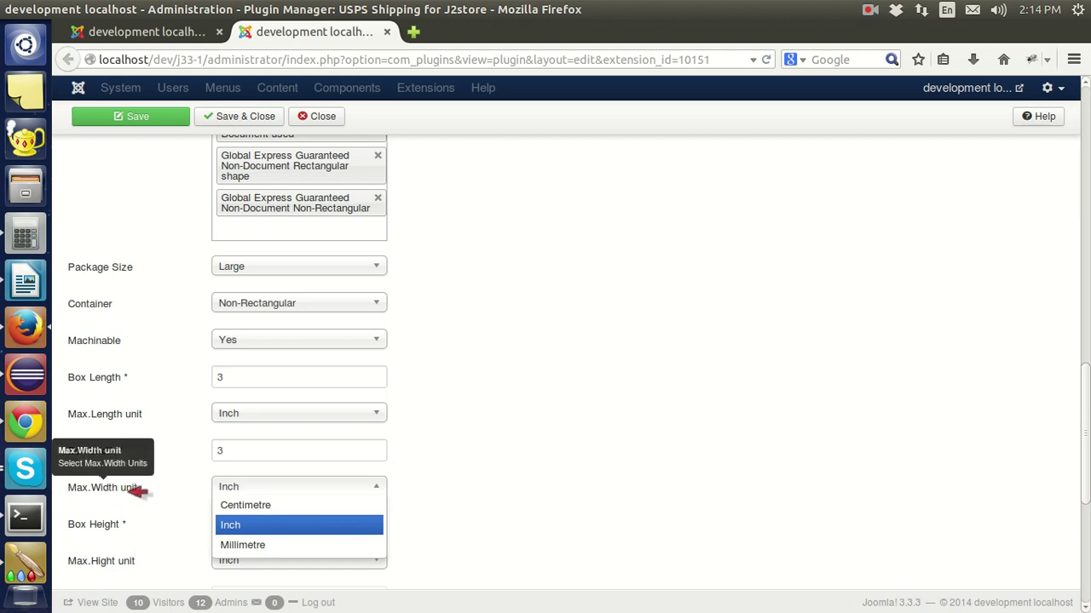
pyautogui.click(281, 522)
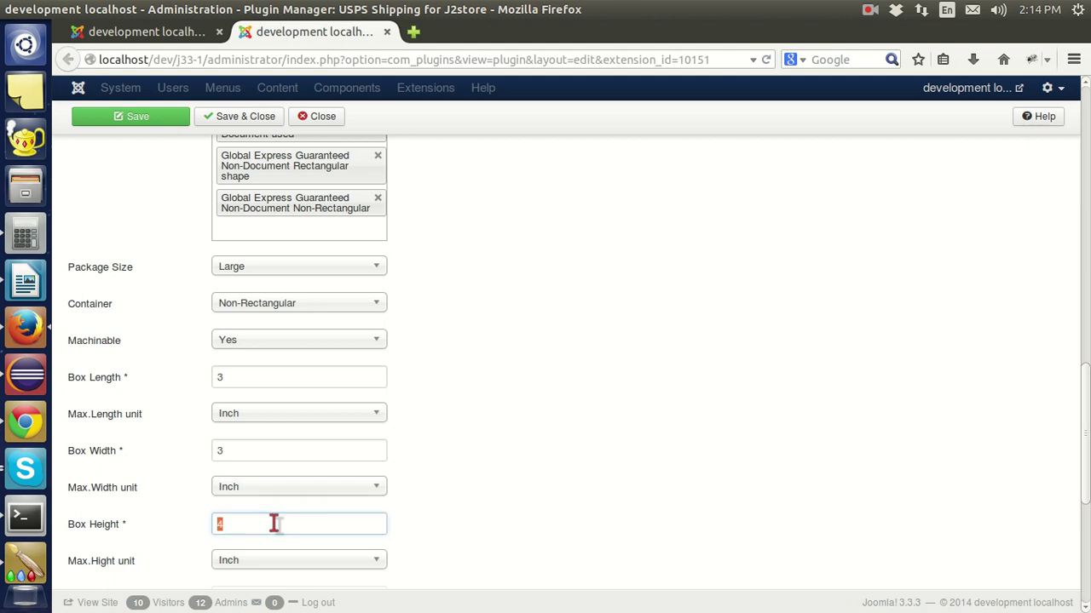
pyautogui.click(153, 502)
pyautogui.scroll(-2, 152, 502)
pyautogui.moveTo(125, 436)
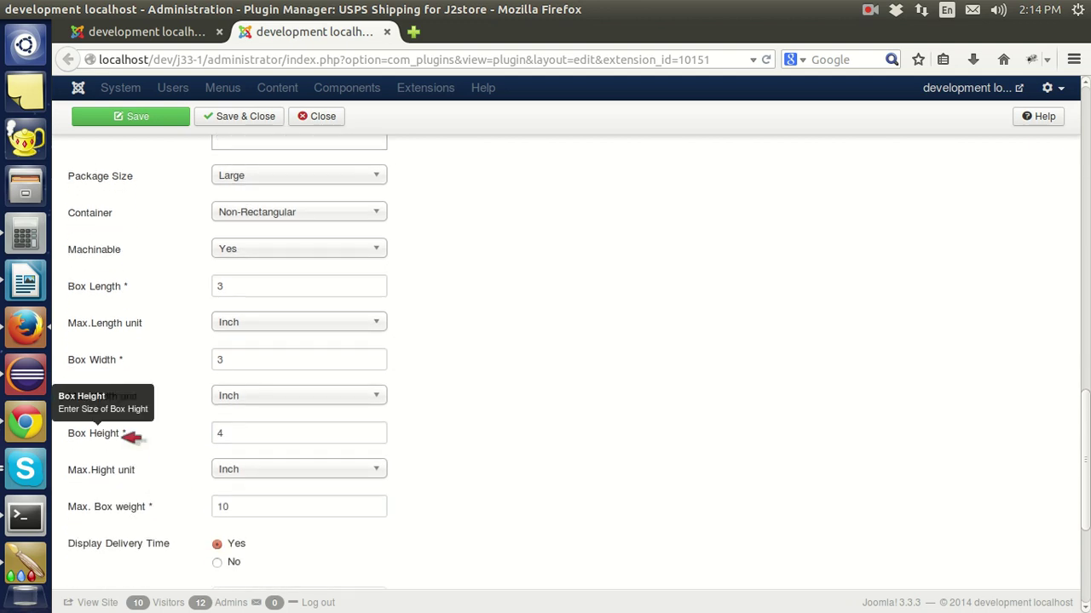
# Check the box height in the Writer drawing and choose Inch as the maximum height unit in Firefox
pyautogui.click(25, 281)
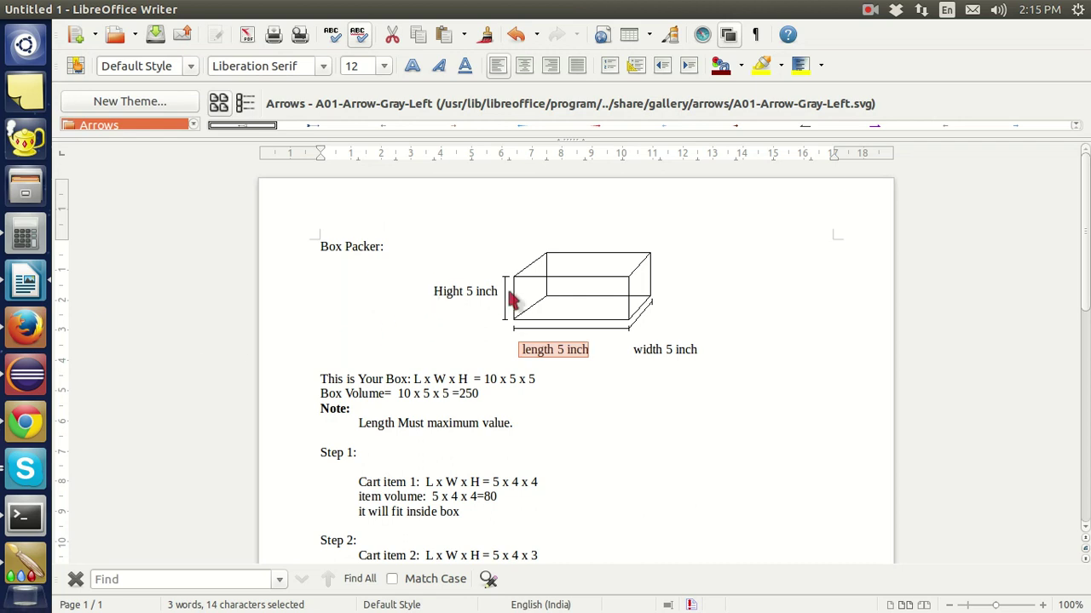
pyautogui.click(23, 324)
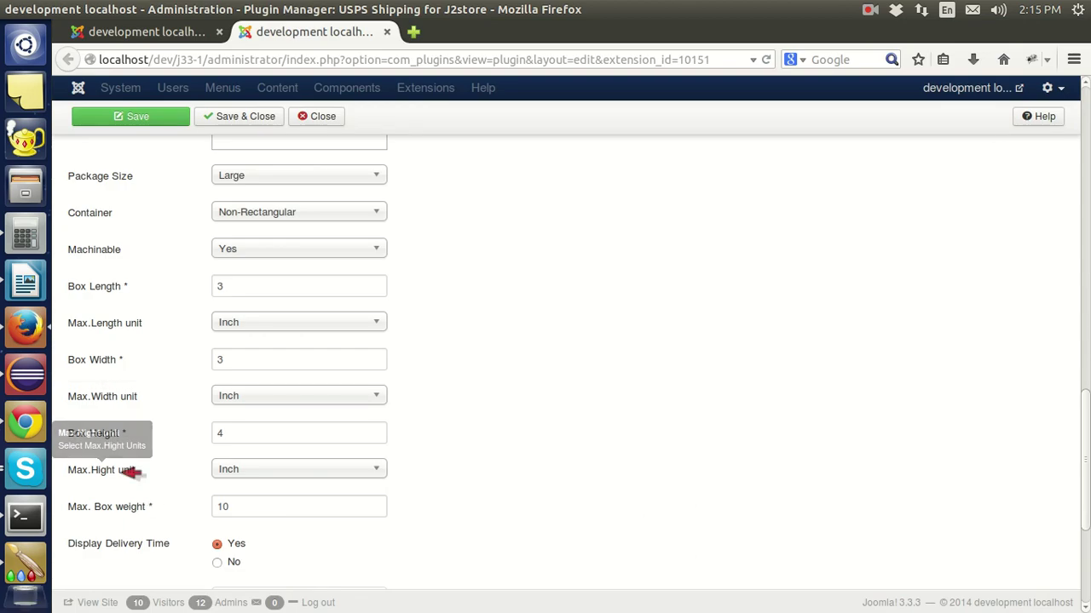
pyautogui.moveTo(273, 432); pyautogui.dragTo(211, 433)
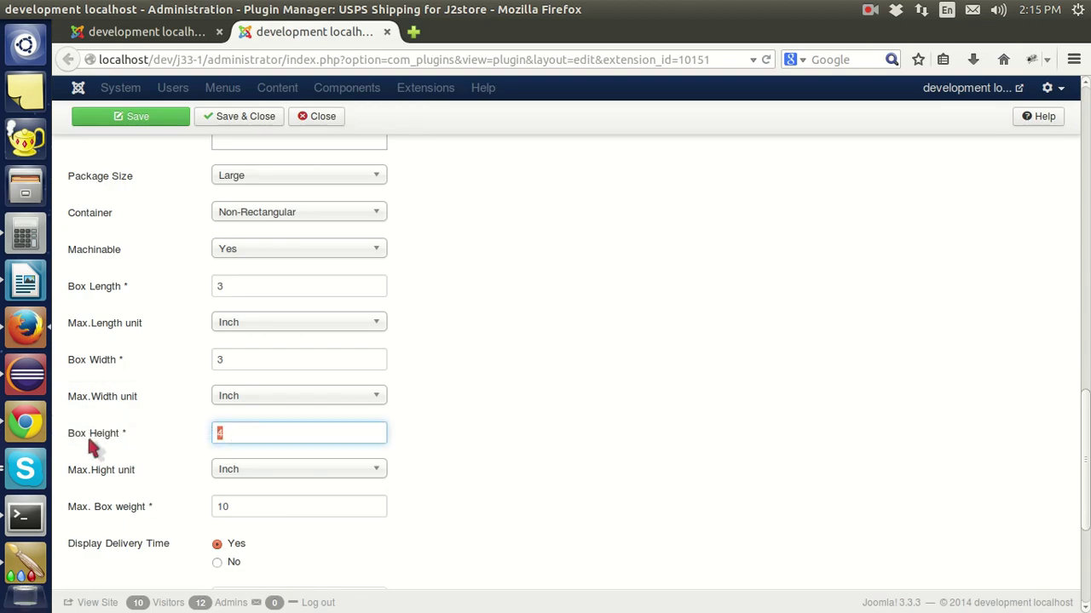
pyautogui.click(272, 470)
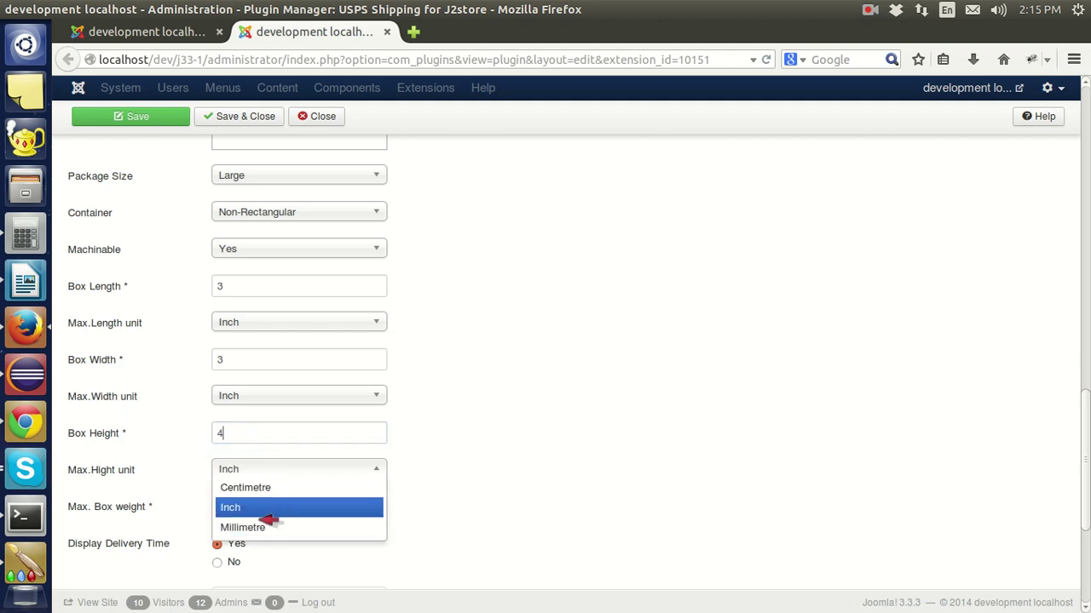
pyautogui.click(268, 507)
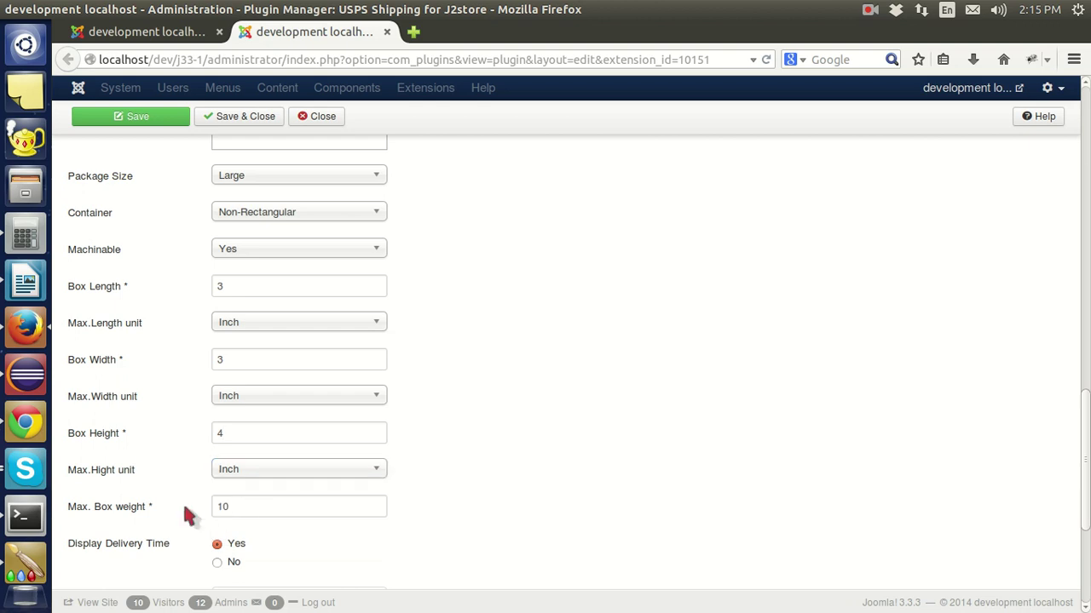
# Check the maximum box weight field and set Display Delivery Time to No
pyautogui.scroll(-4, 200, 512)
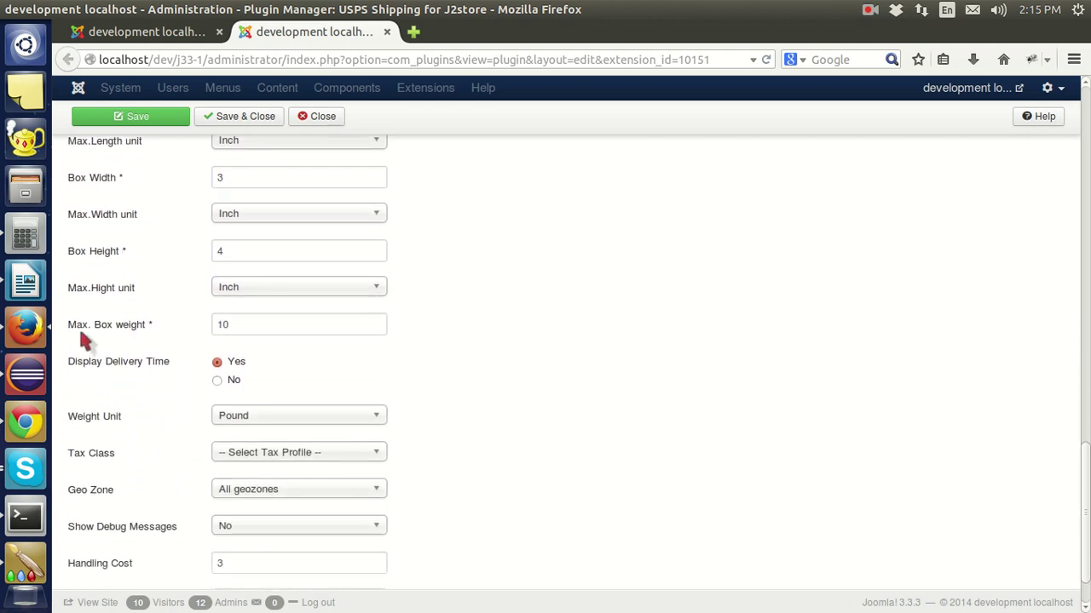
pyautogui.moveTo(155, 326)
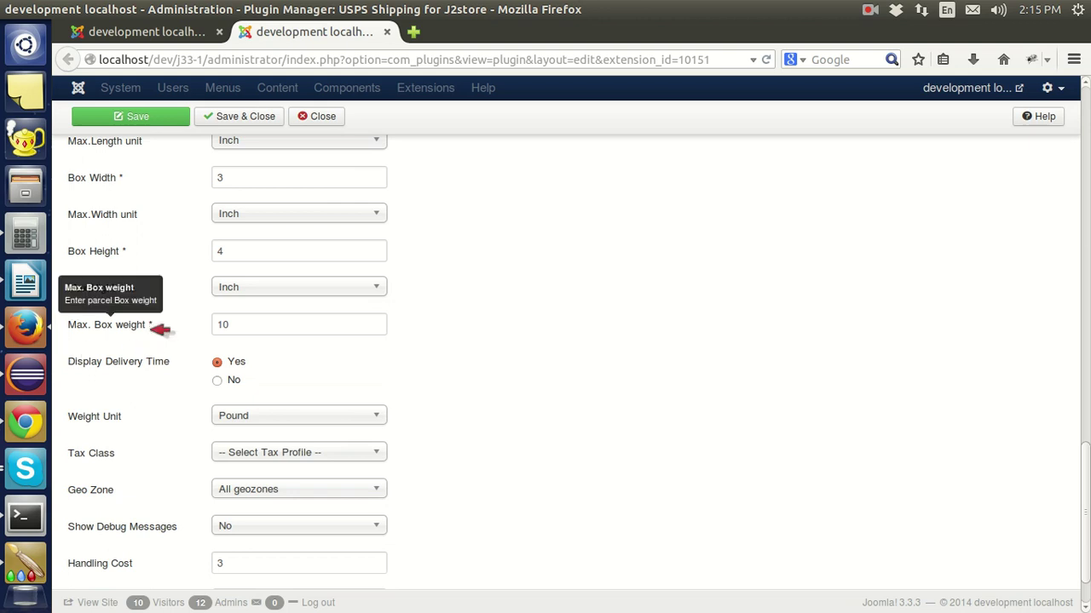
pyautogui.click(249, 330)
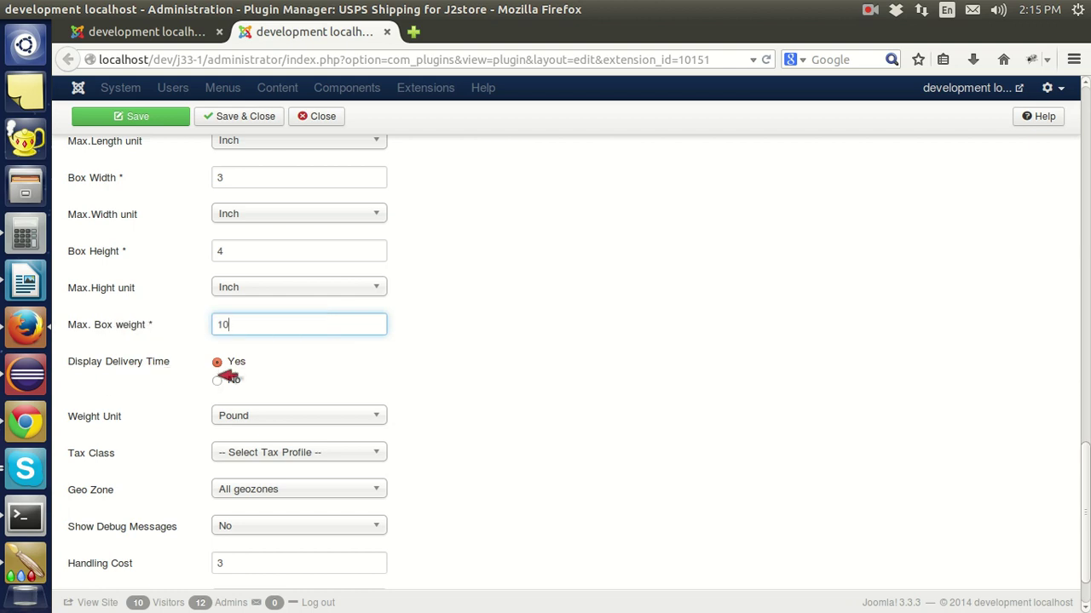
pyautogui.click(217, 383)
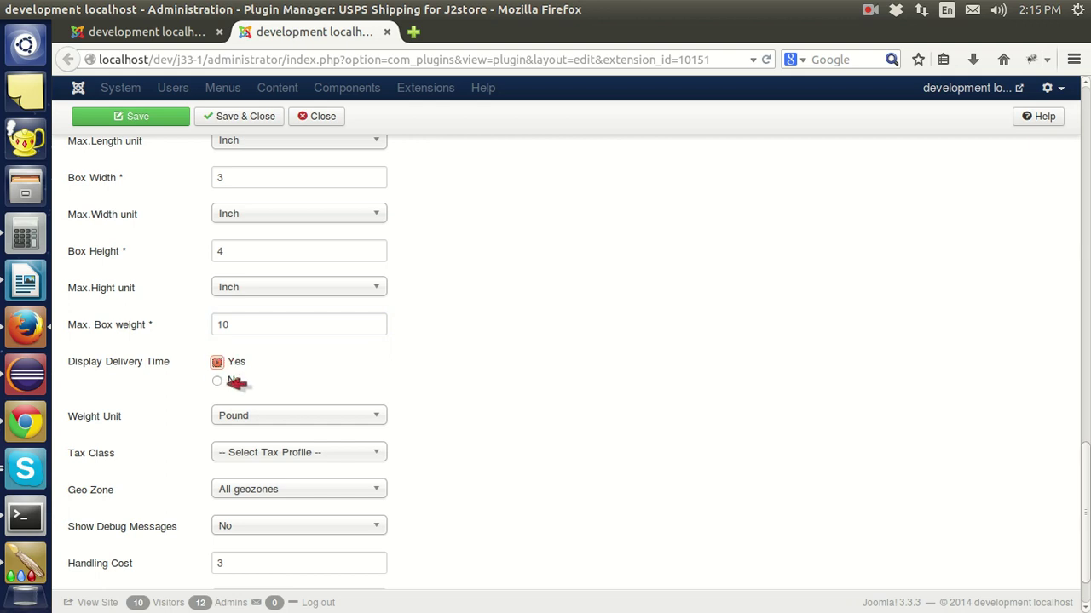
pyautogui.scroll(-2, 231, 380)
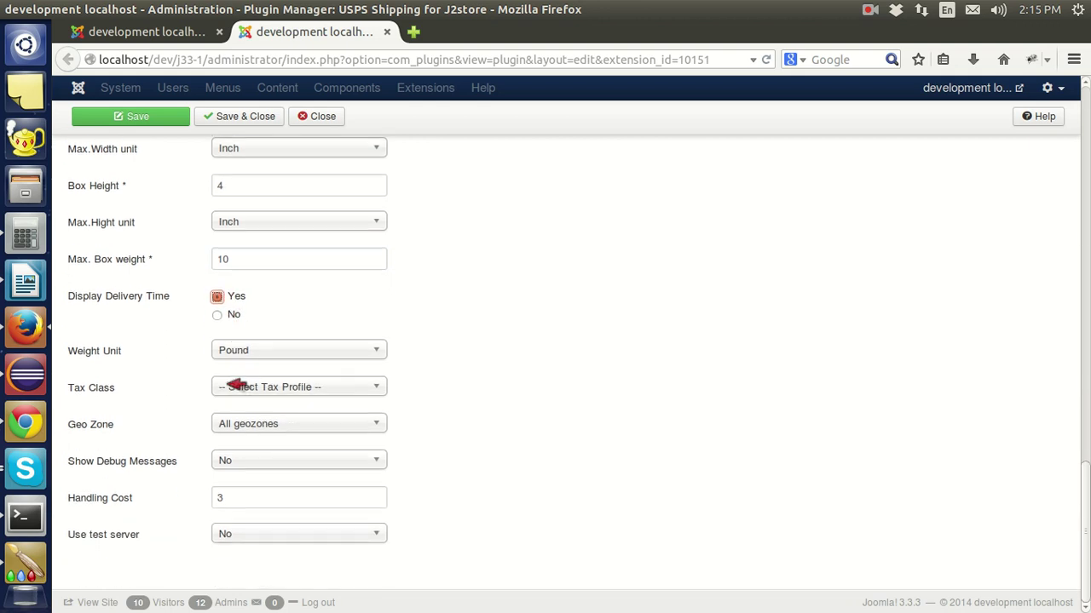
pyautogui.click(218, 315)
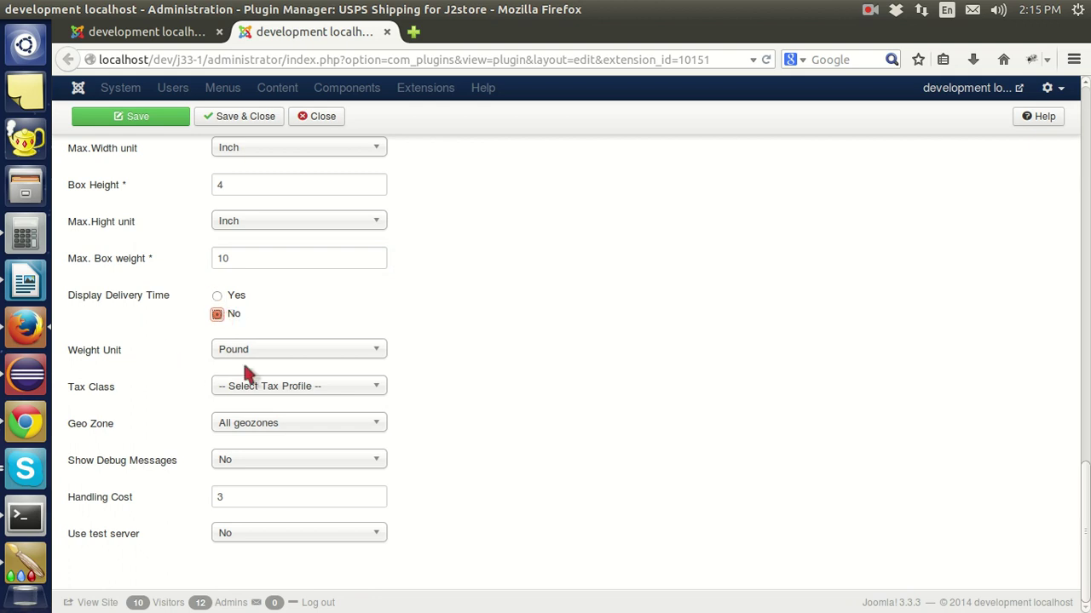
# Choose Pound as the weight unit and leave the tax class at -- Select Tax Profile --
pyautogui.click(298, 357)
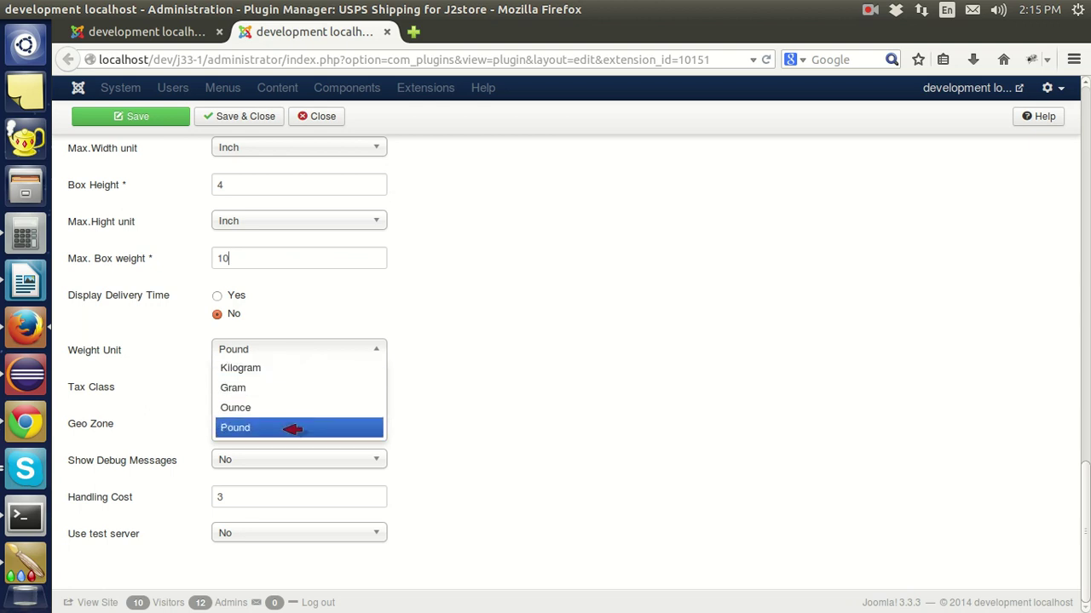
pyautogui.click(292, 428)
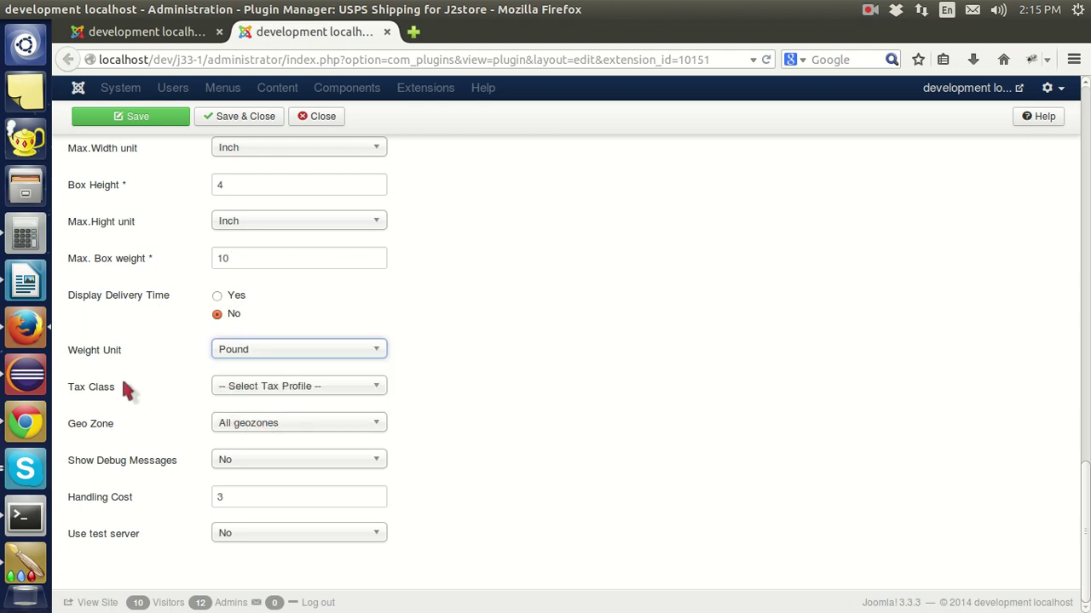
pyautogui.click(235, 387)
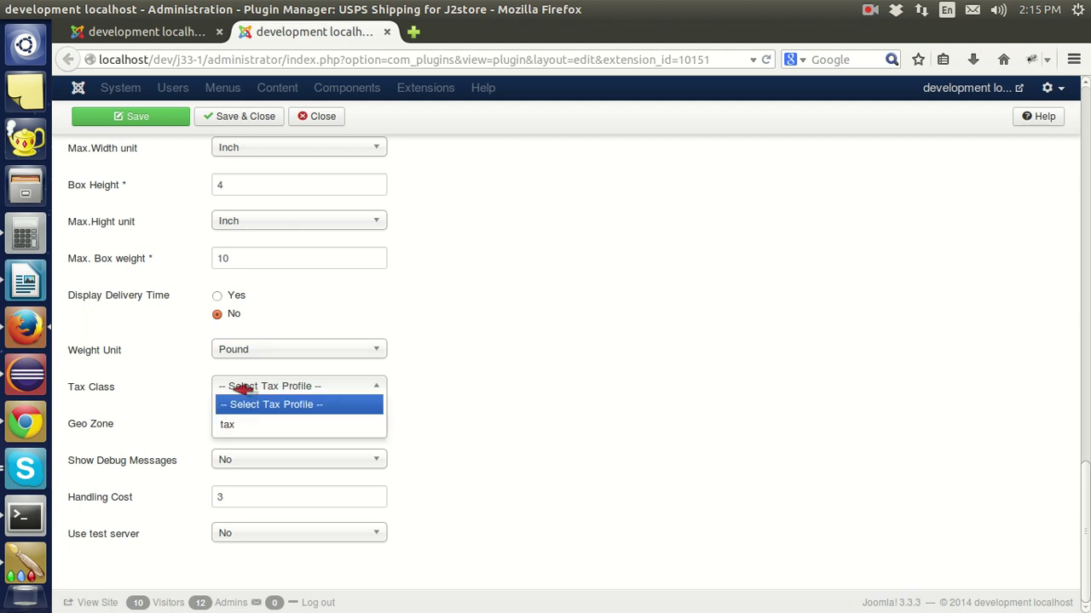
pyautogui.click(273, 404)
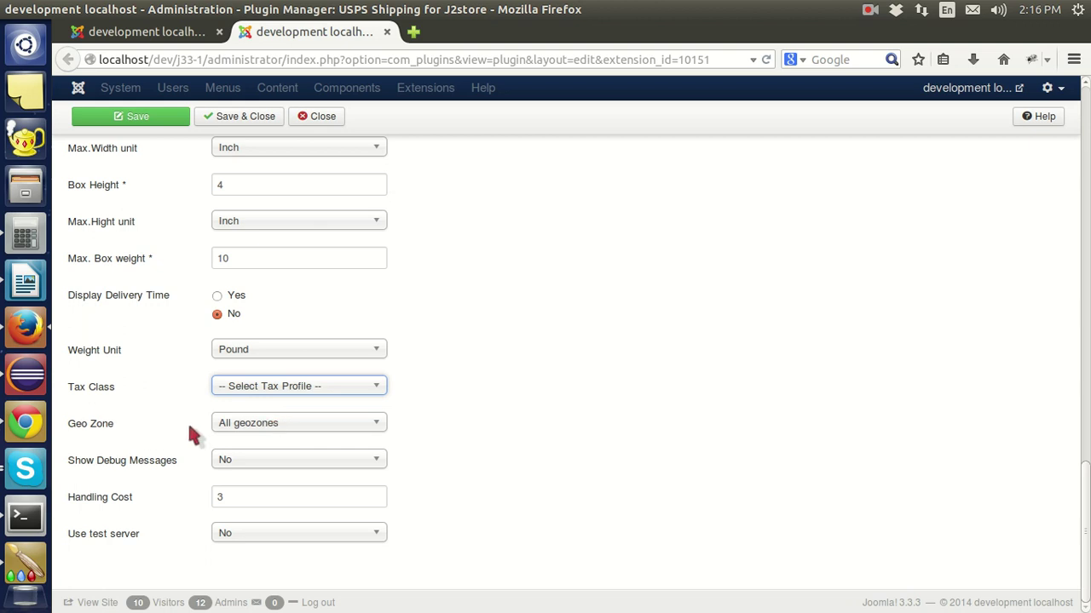
# Set the geo zone to All geozones and Show Debug Messages to No
pyautogui.click(246, 423)
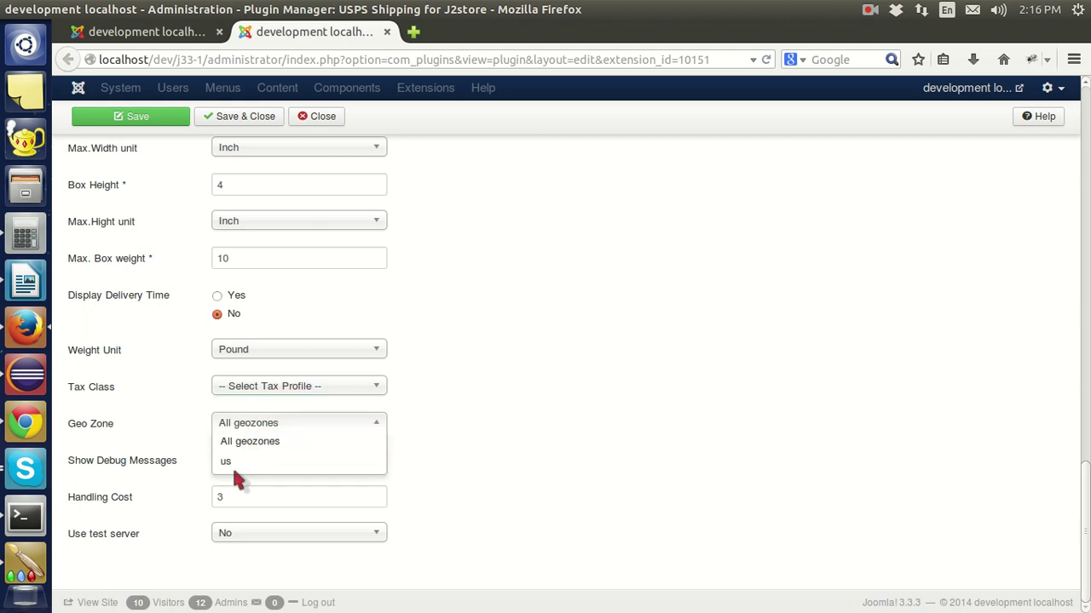
pyautogui.click(243, 443)
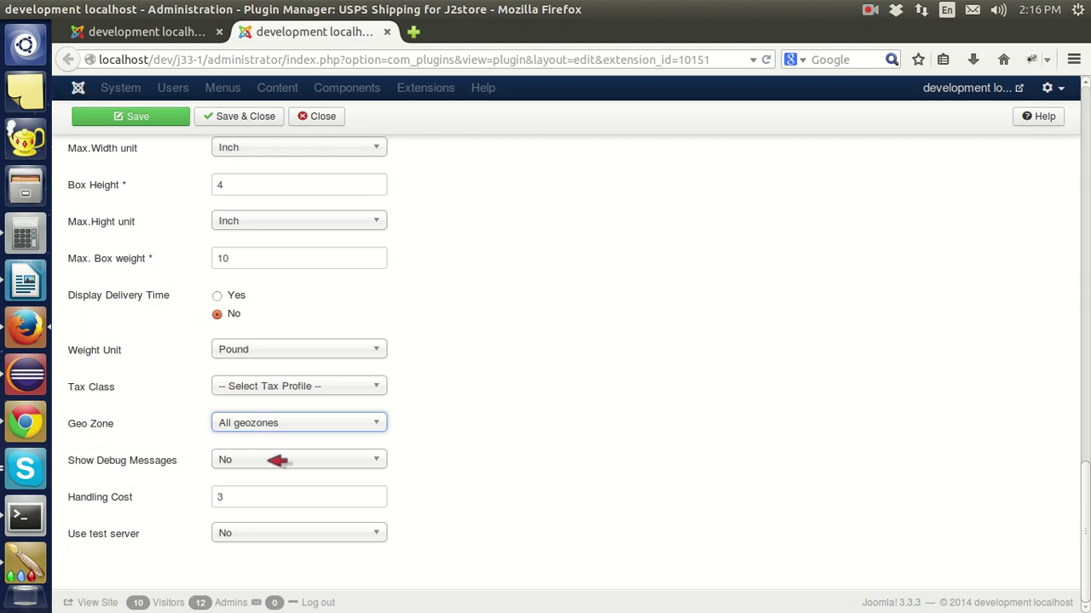
pyautogui.click(269, 461)
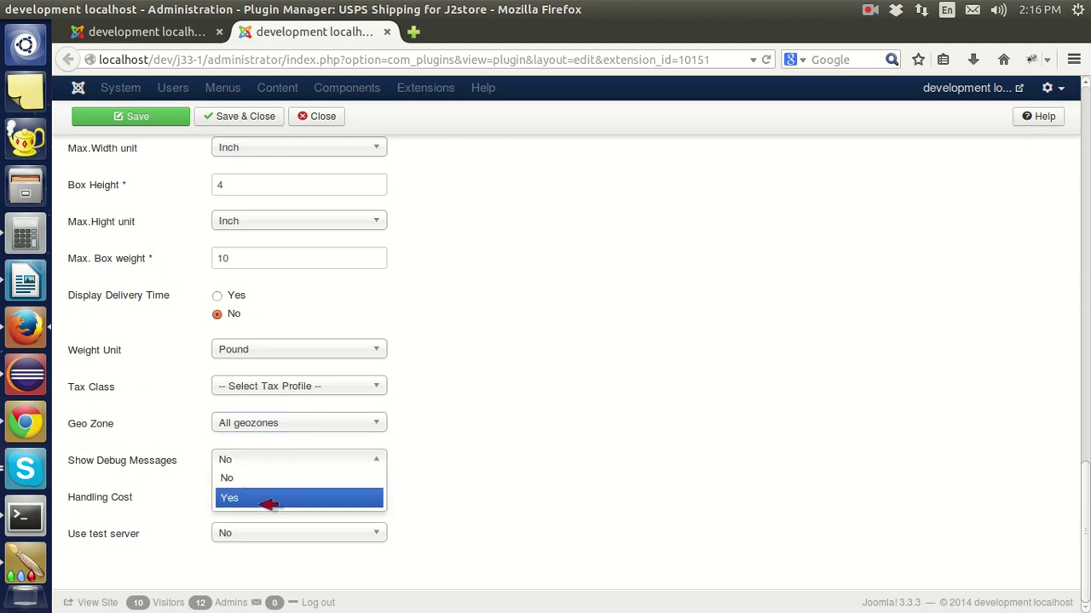
pyautogui.click(269, 479)
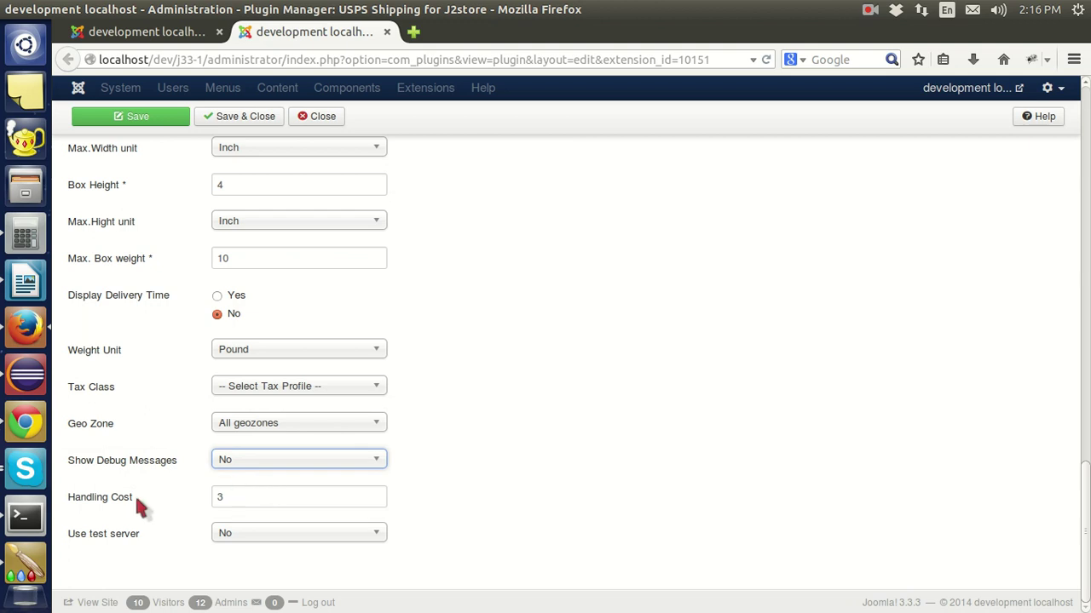
# Check the Handling Cost field, set Use test server to No and save the USPS plugin settings
pyautogui.click(267, 499)
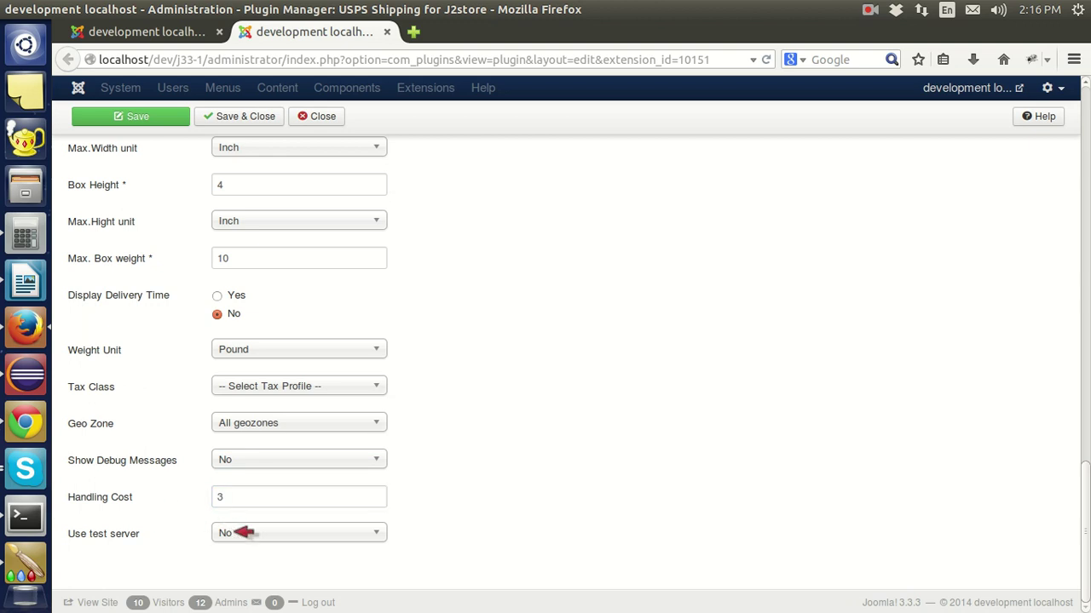
pyautogui.click(241, 534)
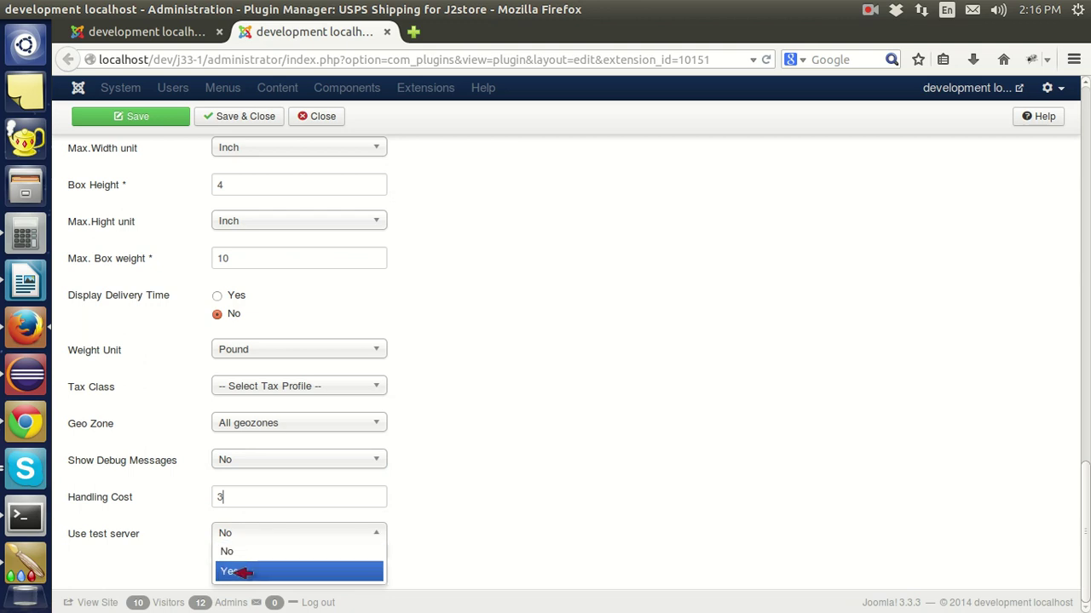
pyautogui.click(247, 570)
pyautogui.click(247, 535)
pyautogui.click(240, 552)
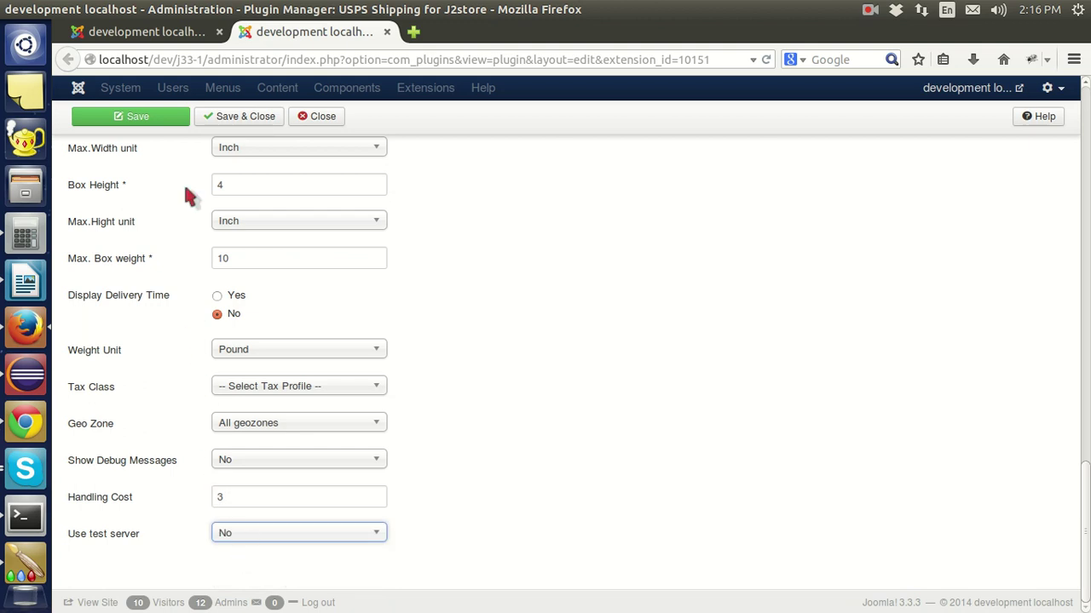
pyautogui.click(145, 116)
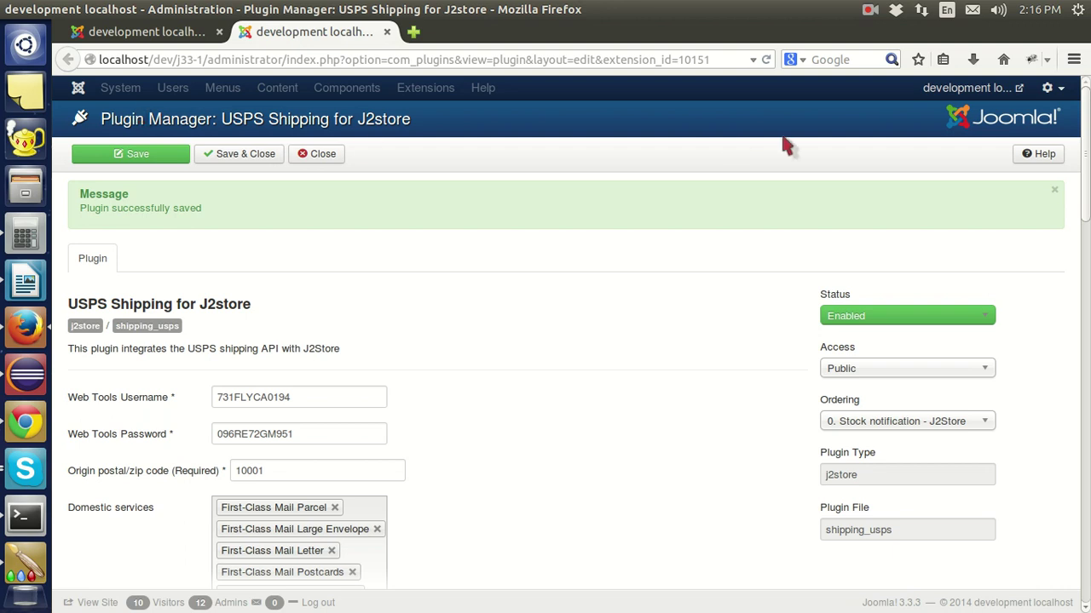
# Add the first product on the storefront's home page to the cart and begin checkout from the cart
pyautogui.click(949, 88)
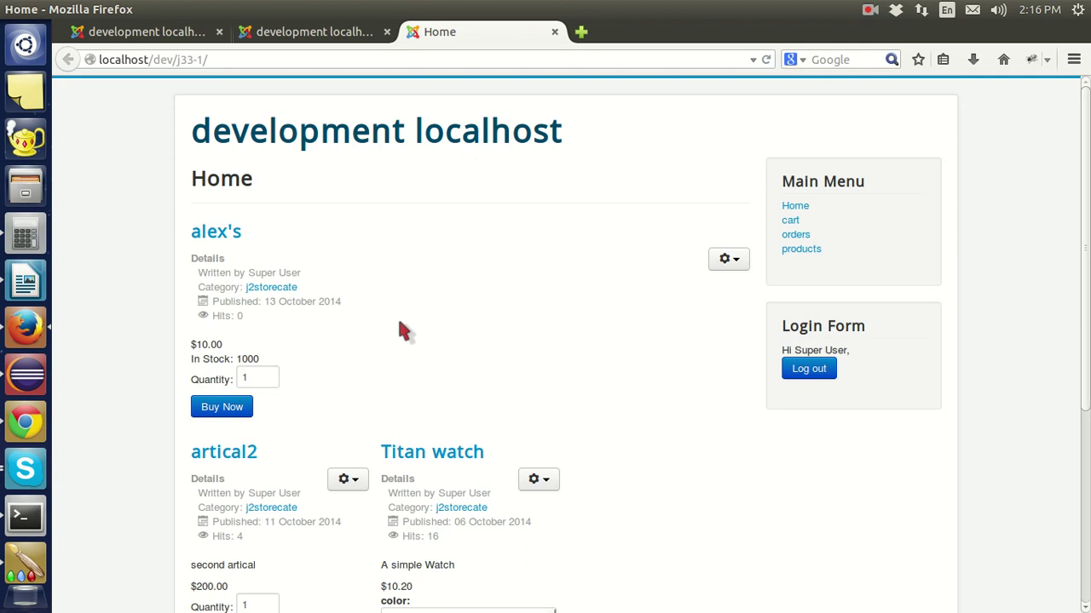
pyautogui.click(243, 409)
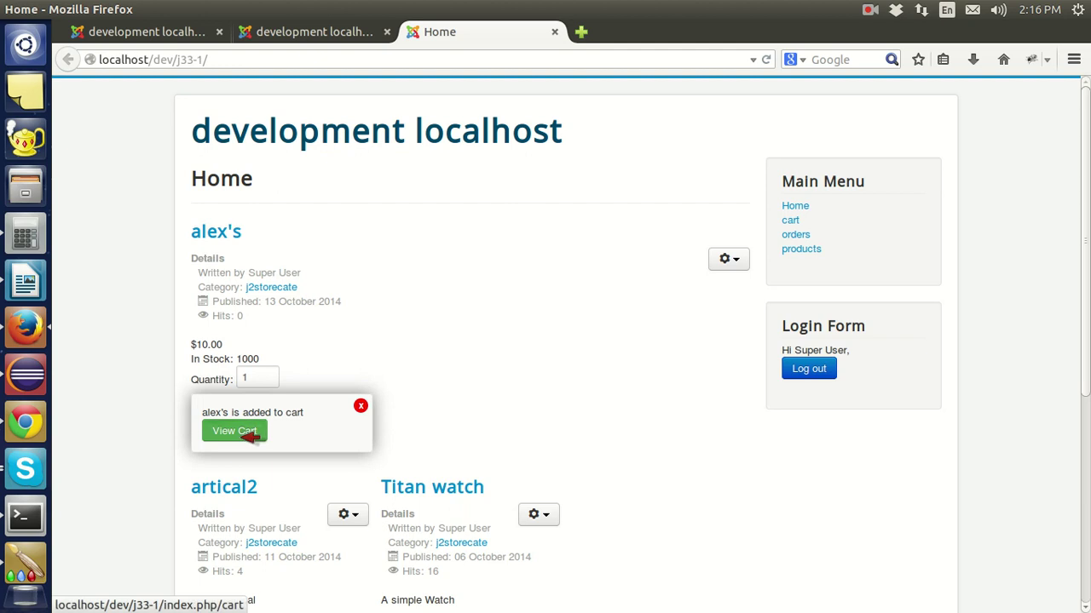
pyautogui.click(245, 431)
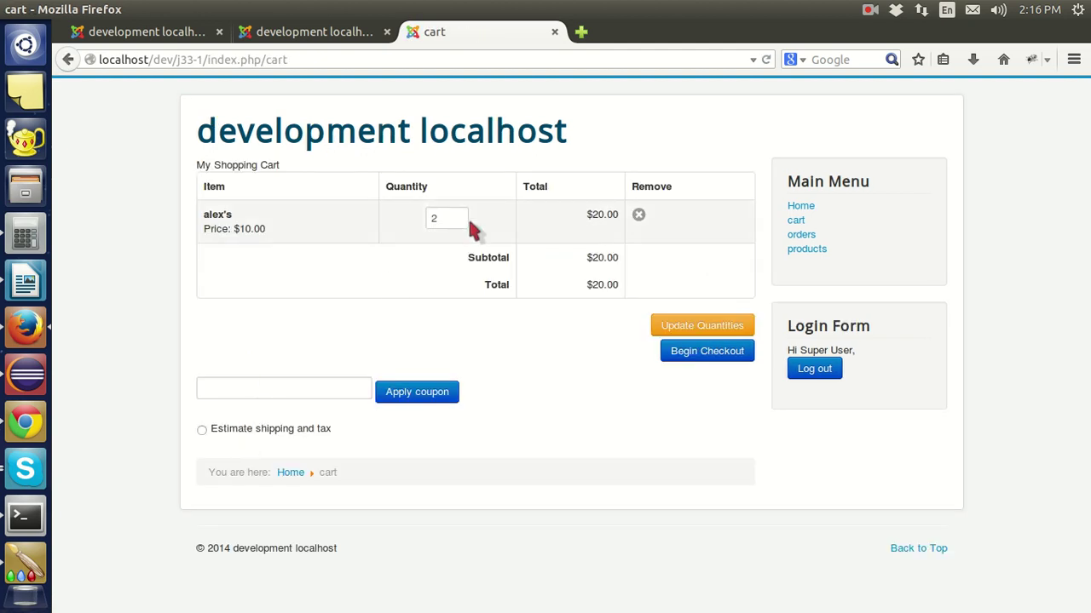
pyautogui.moveTo(446, 219); pyautogui.dragTo(425, 220)
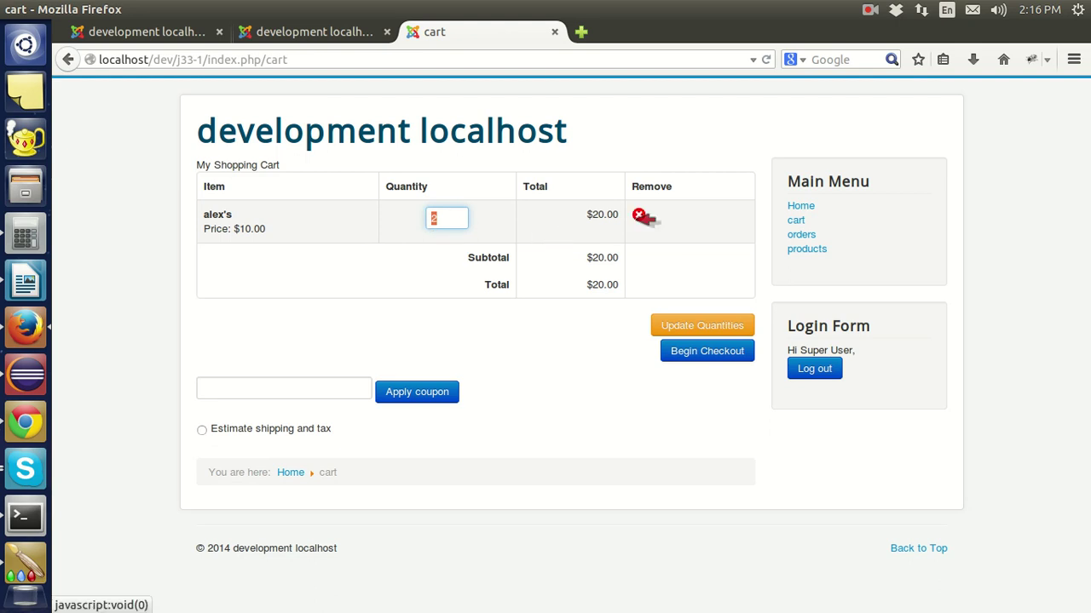
pyautogui.click(737, 351)
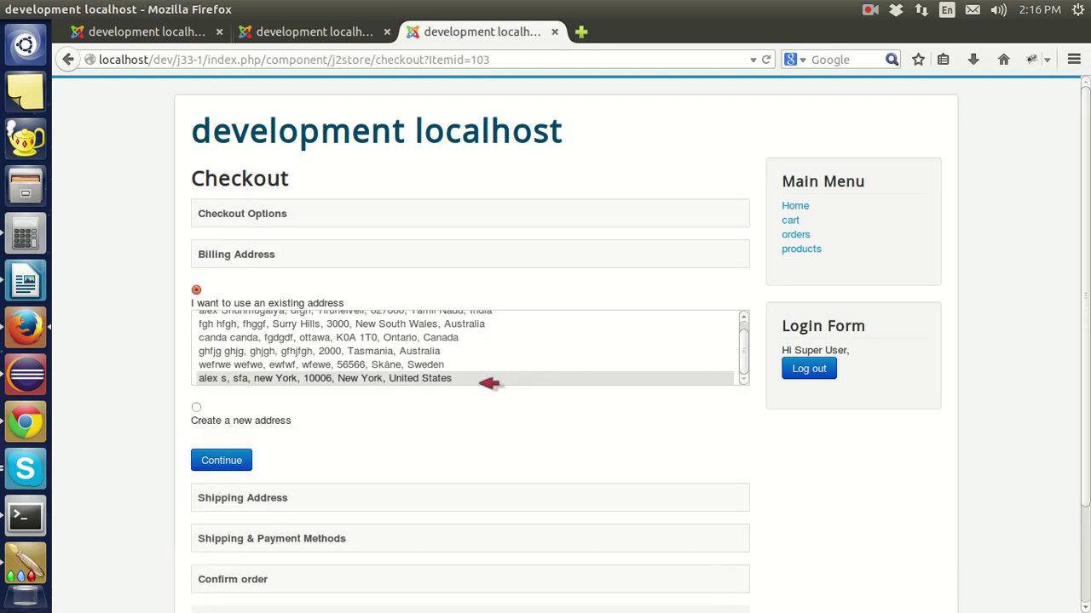
# Use the existing United States address as both the billing and the shipping address
pyautogui.click(452, 380)
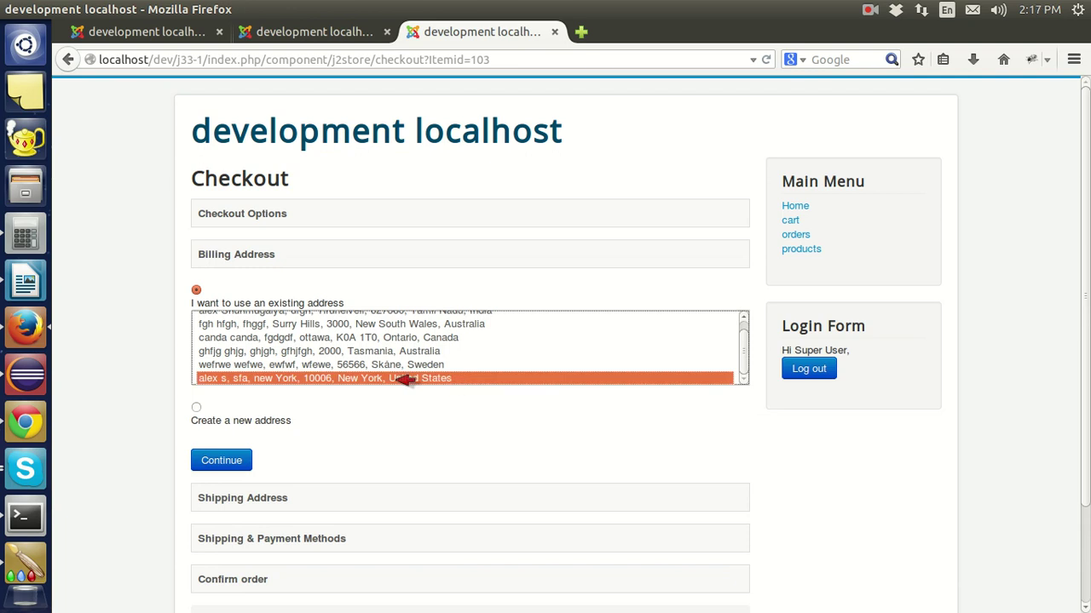
pyautogui.click(219, 460)
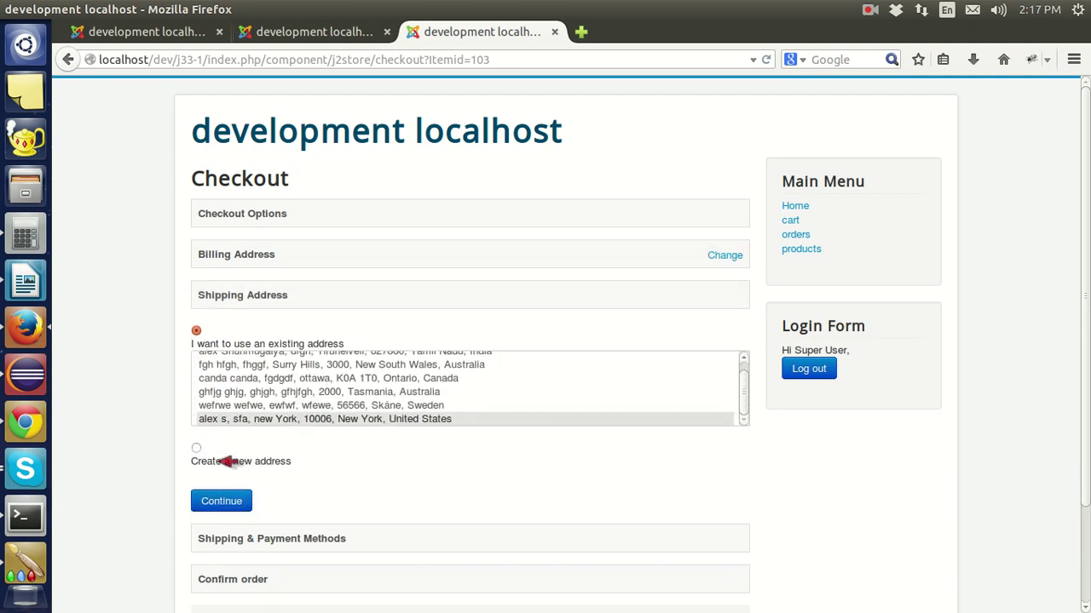
pyautogui.click(443, 419)
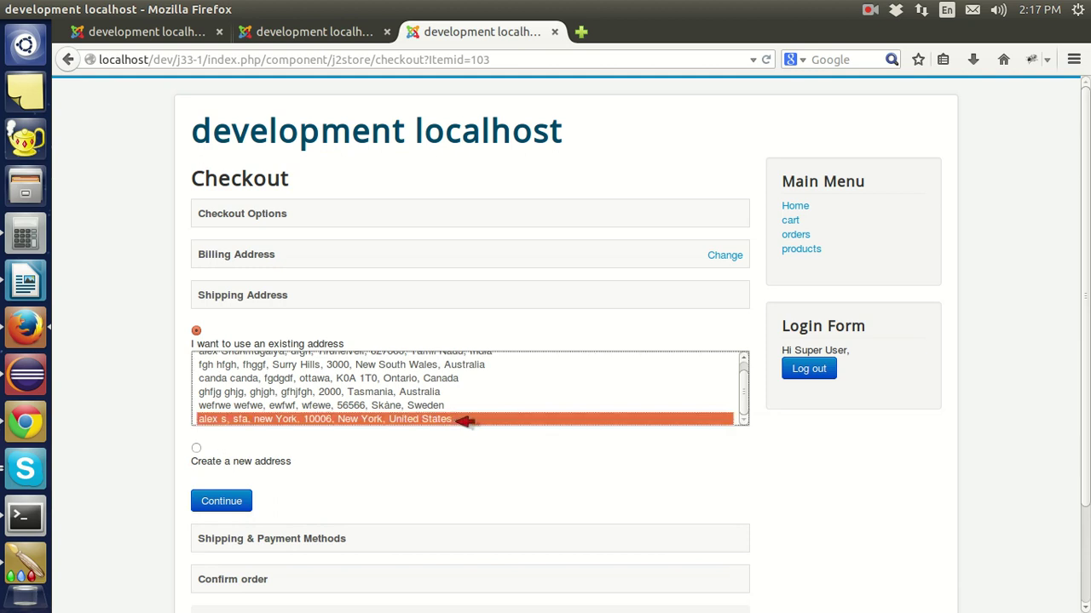
pyautogui.scroll(-1, 341, 490)
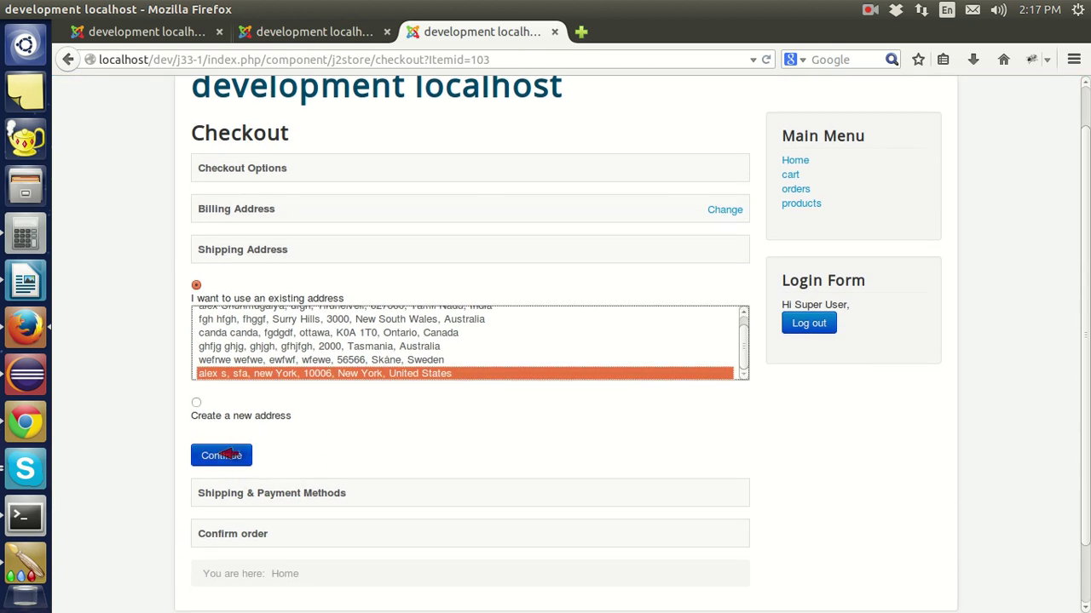
pyautogui.click(230, 453)
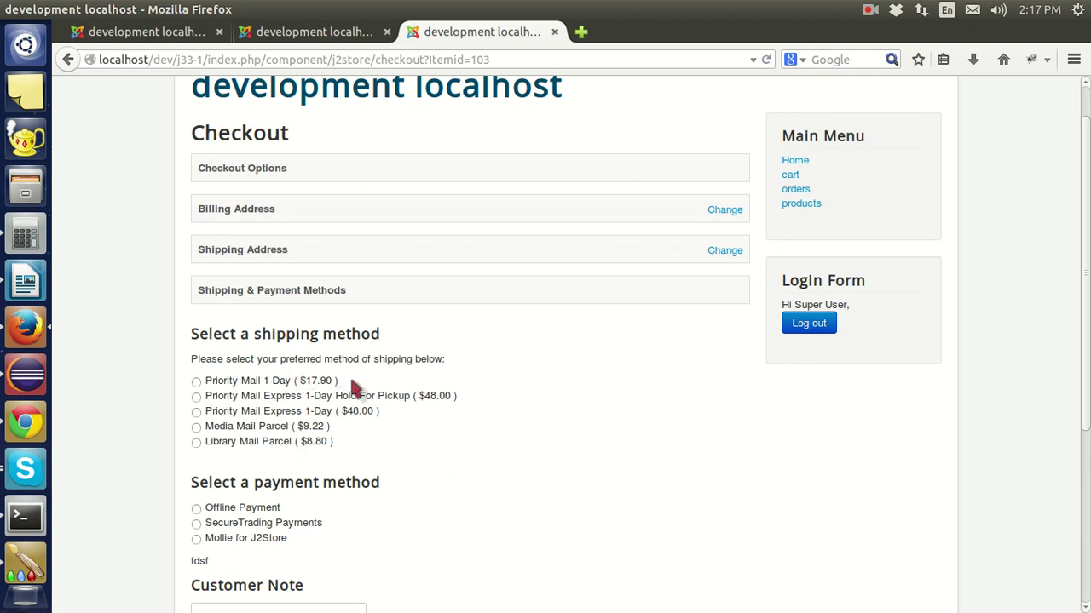
# Review the Library Mail and Media Mail Parcel rates, and choose Priority Mail 1-Day as the shipping method
pyautogui.moveTo(334, 443); pyautogui.dragTo(204, 444)
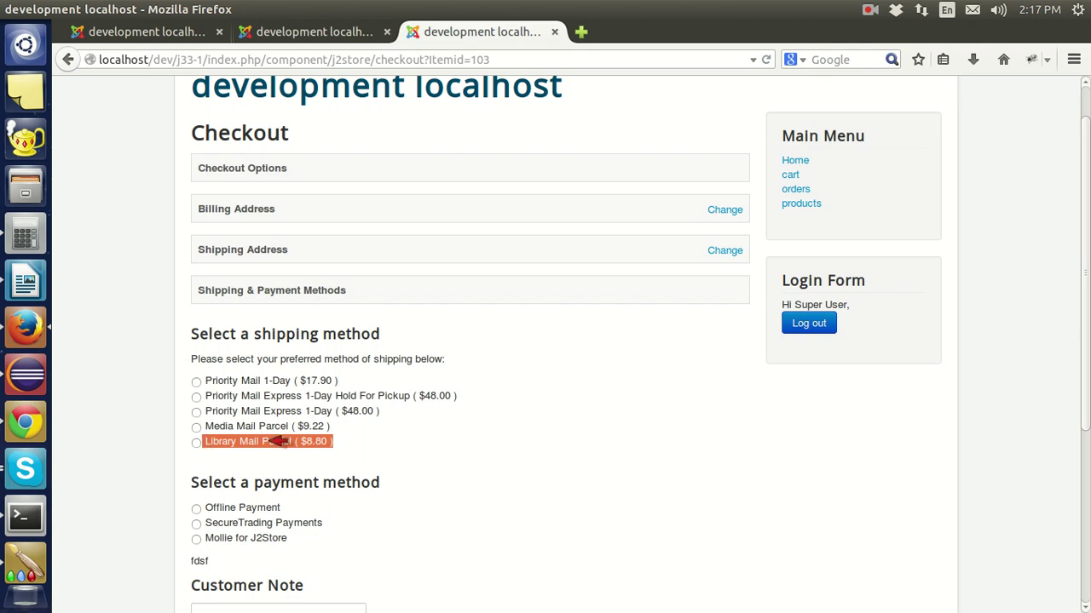
pyautogui.moveTo(331, 426); pyautogui.dragTo(204, 426)
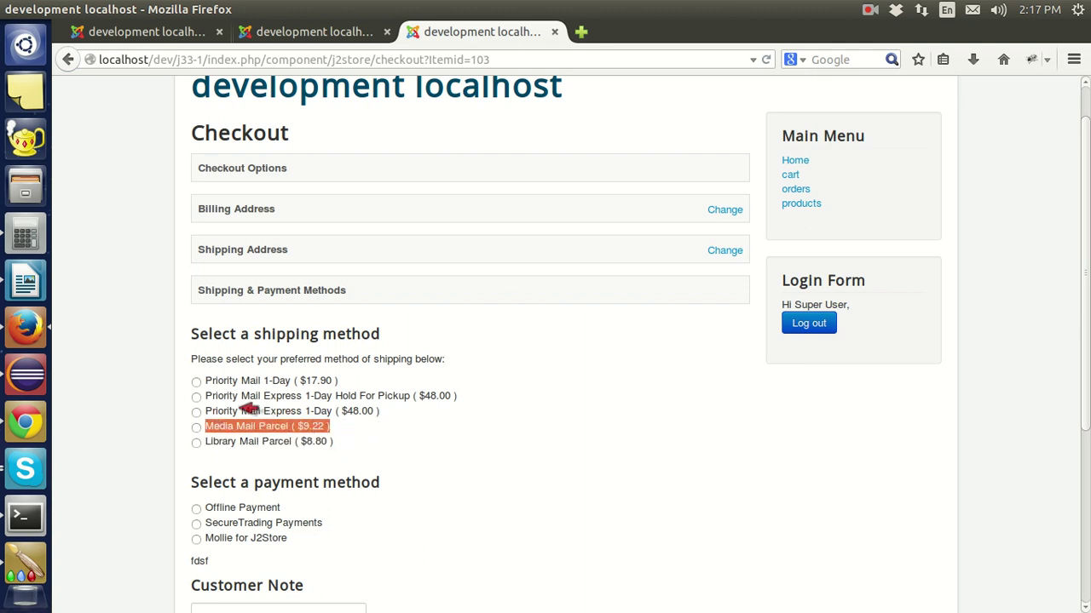
pyautogui.click(461, 380)
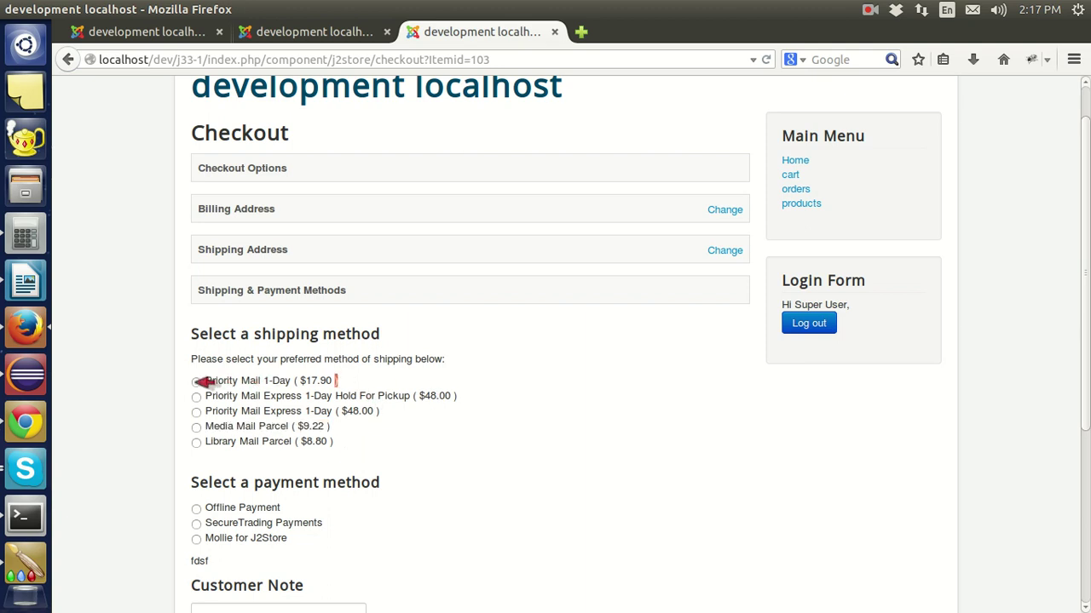
pyautogui.click(196, 381)
pyautogui.scroll(-1, 358, 461)
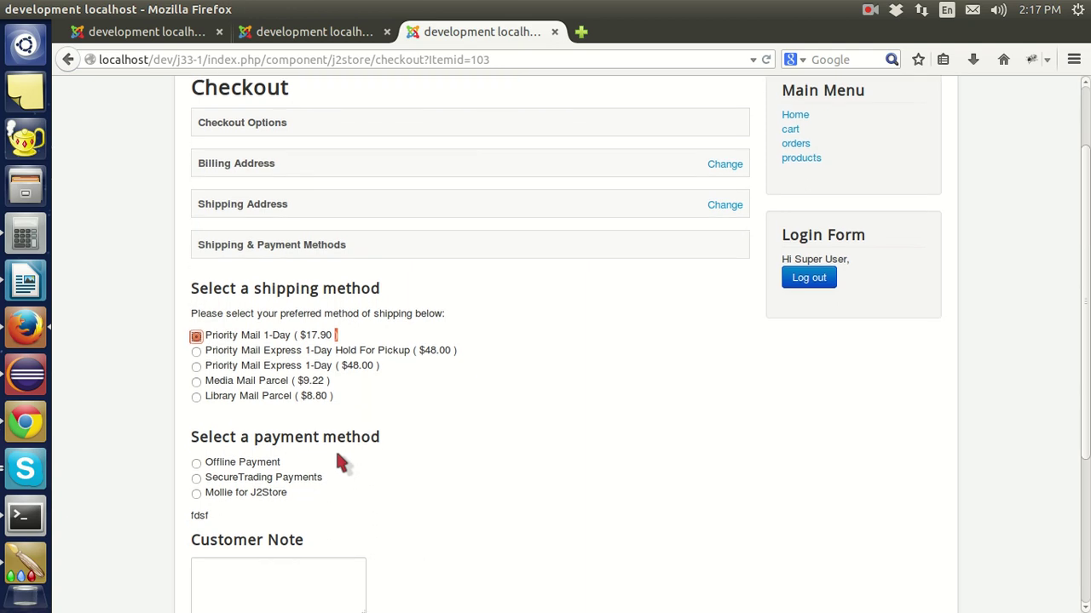
# Choose Offline Payment as the payment method and continue to the order confirmation
pyautogui.click(197, 463)
pyautogui.scroll(-1, 328, 468)
pyautogui.scroll(-3, 330, 475)
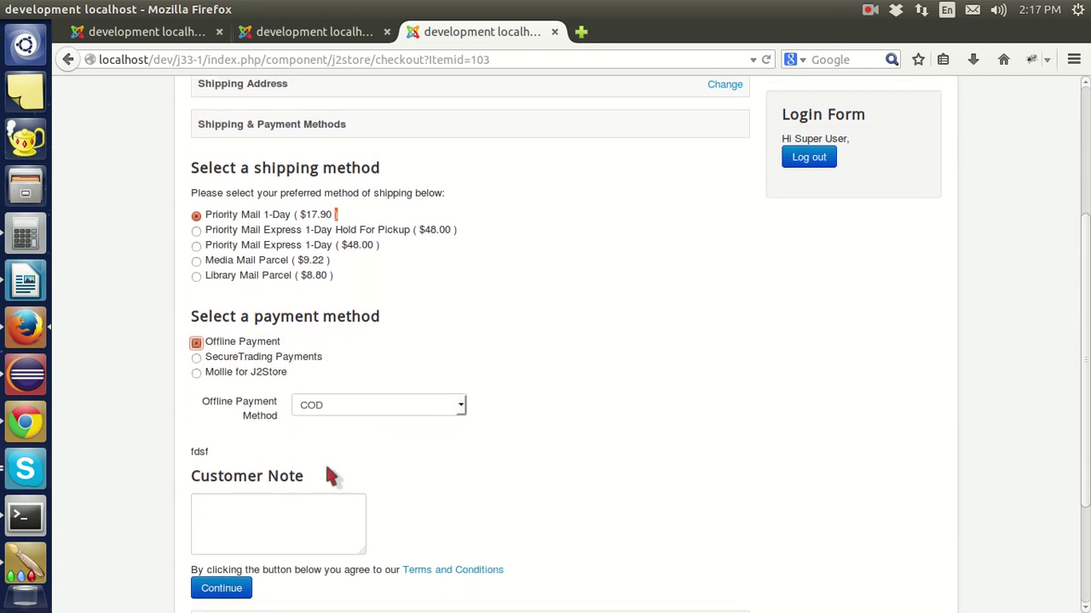
pyautogui.click(235, 527)
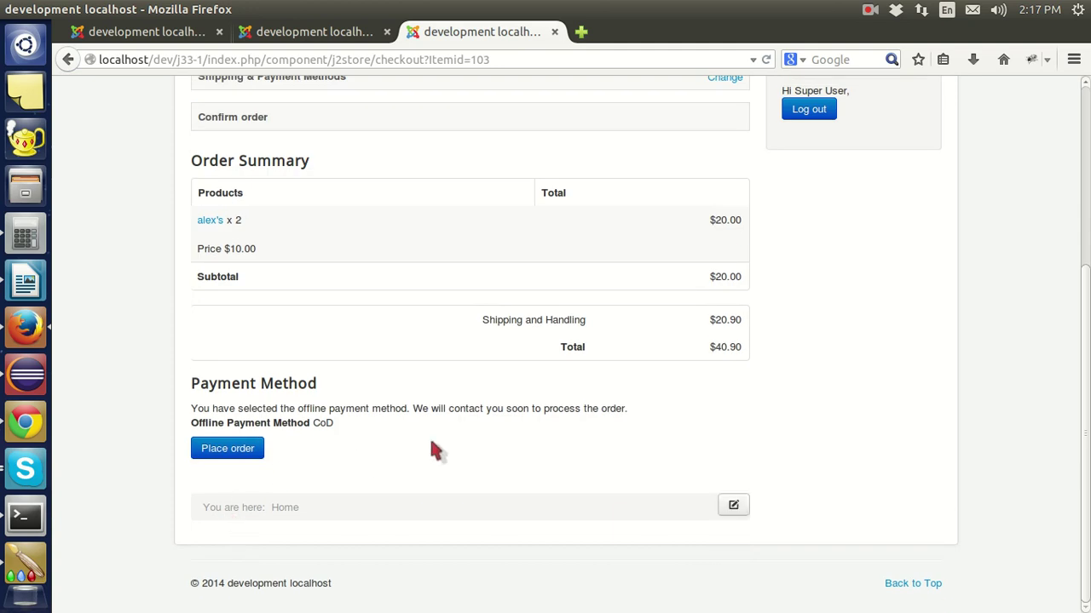
# Compare the order summary's Shipping and Handling amount with the Priority Mail 1-Day rate in the shipping methods
pyautogui.moveTo(716, 325); pyautogui.dragTo(747, 334)
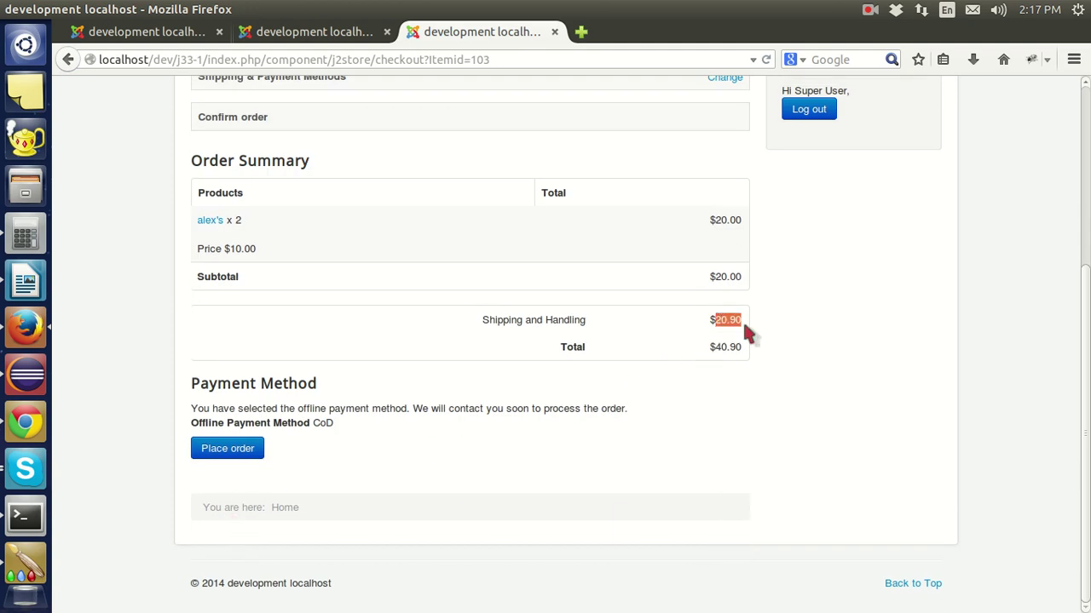
pyautogui.click(747, 334)
pyautogui.scroll(3, 788, 340)
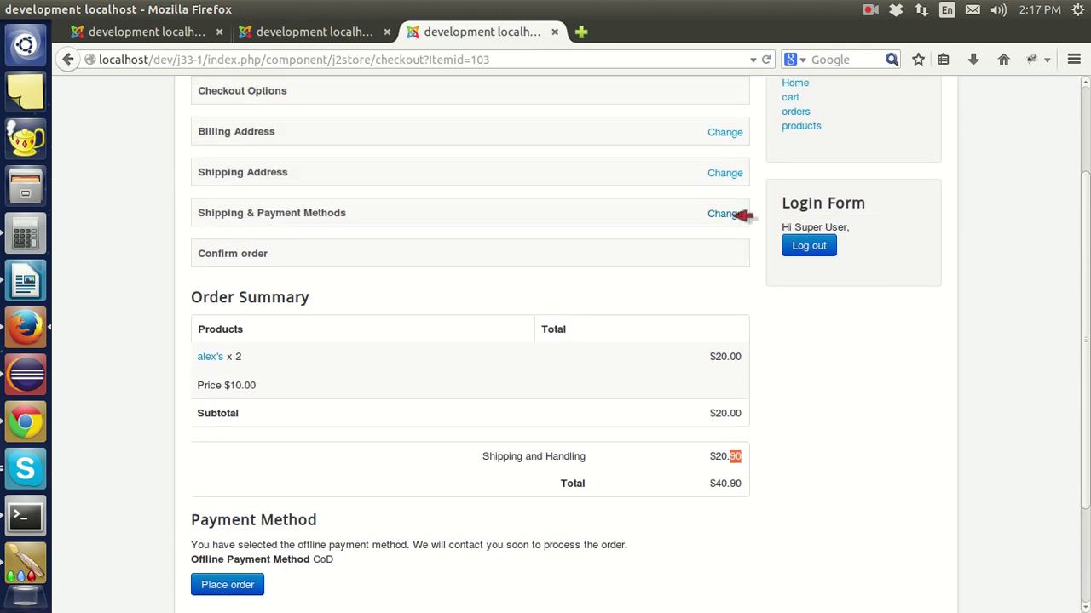
pyautogui.click(733, 214)
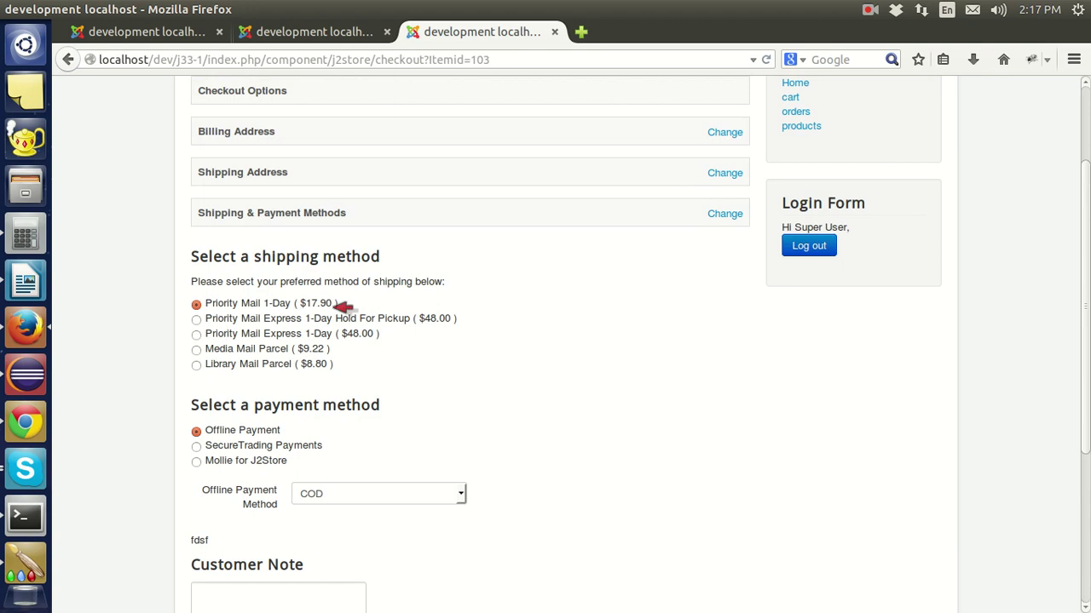
pyautogui.scroll(-4, 336, 349)
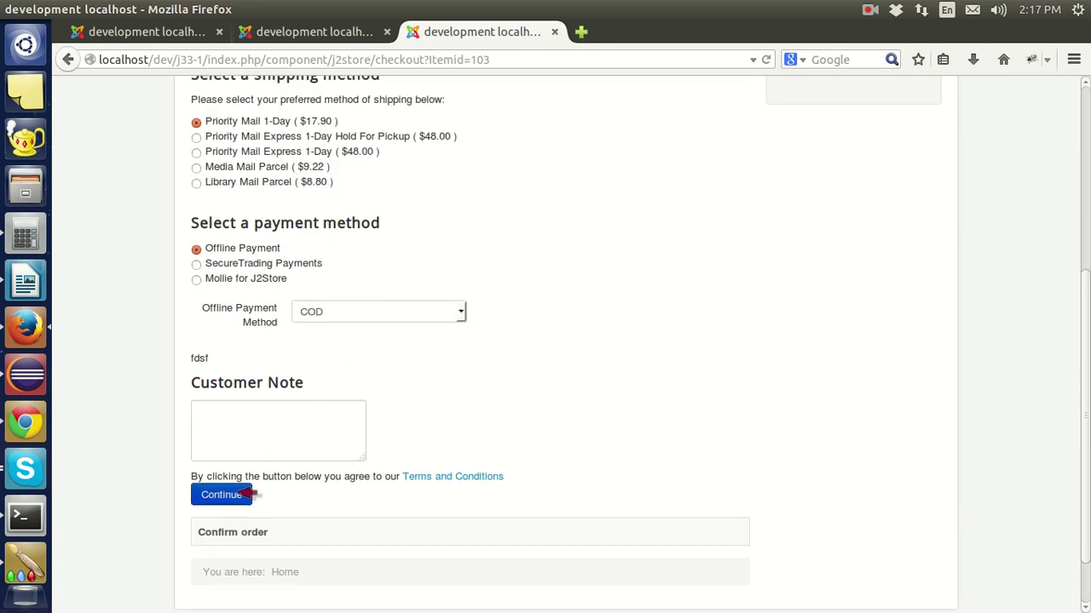
# Return to the order summary to check the Shipping and Handling amount, and switch to the USPS plugin settings
pyautogui.click(247, 494)
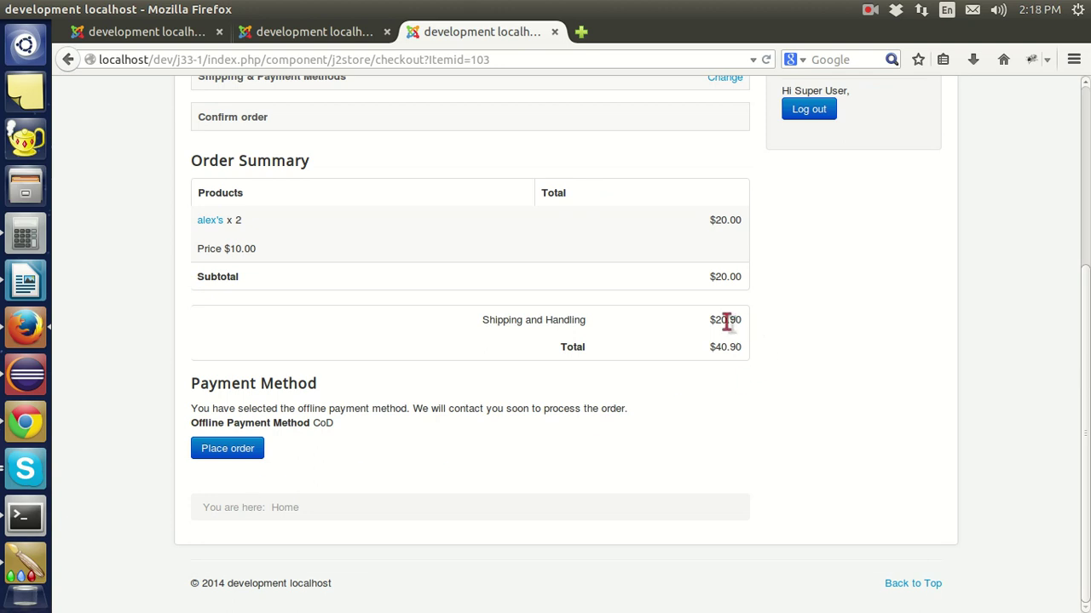
pyautogui.moveTo(717, 320); pyautogui.dragTo(741, 320)
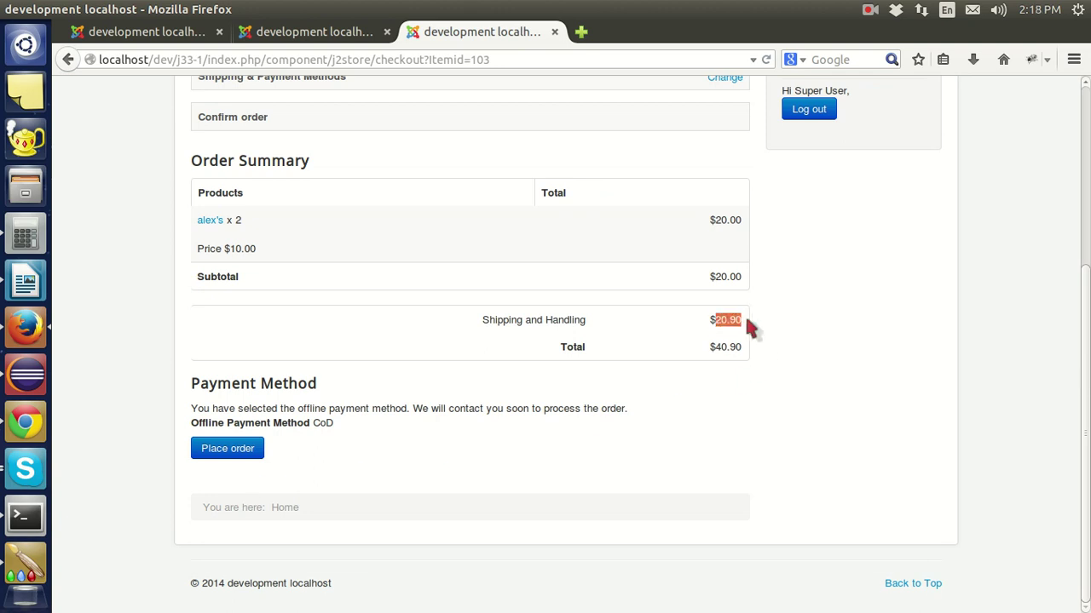
pyautogui.click(353, 32)
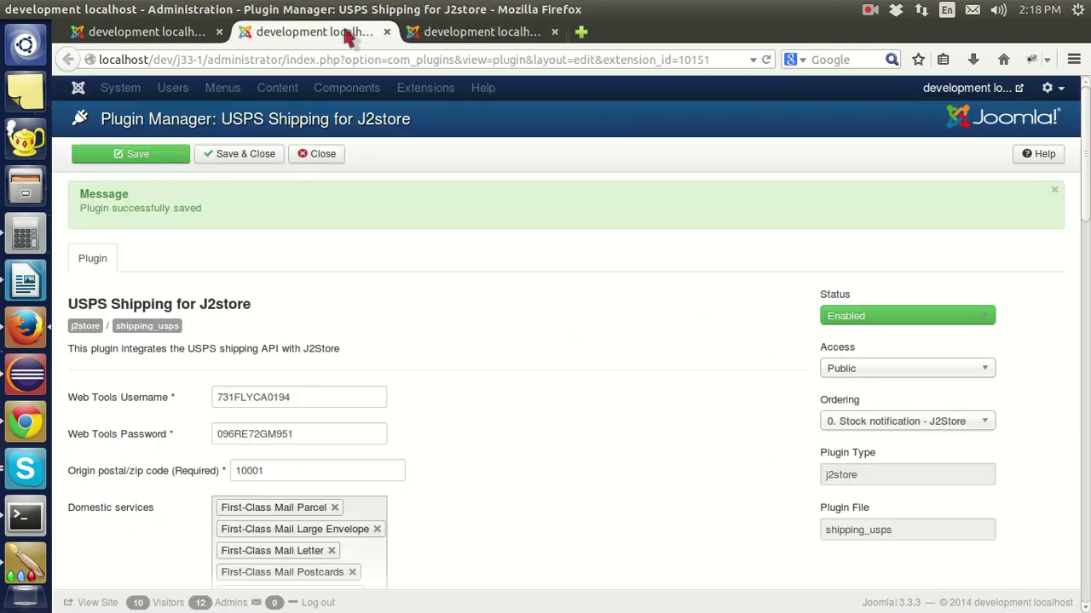
# Check the Handling Cost setting in the USPS plugin, and return to the storefront order summary
pyautogui.moveTo(1087, 158); pyautogui.dragTo(1086, 367)
pyautogui.moveTo(1086, 467); pyautogui.dragTo(1085, 548)
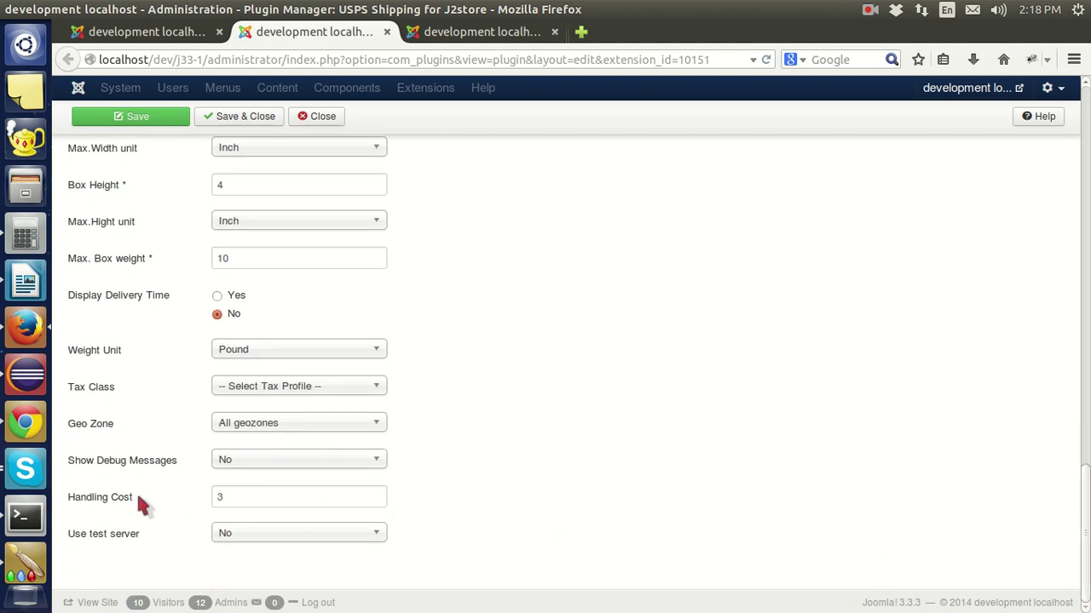
pyautogui.moveTo(138, 499); pyautogui.dragTo(68, 496)
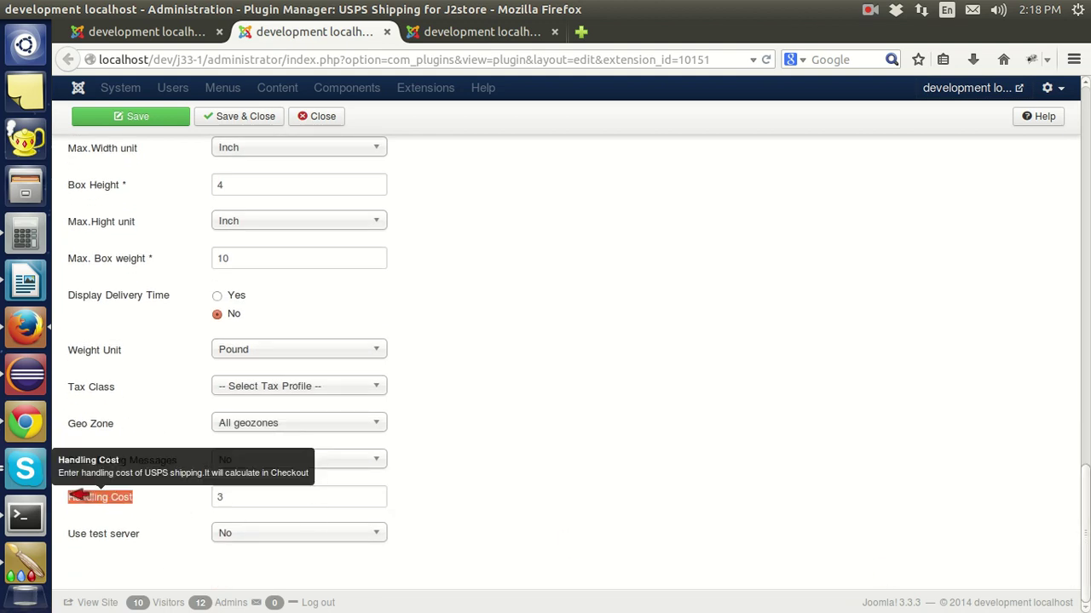
pyautogui.click(241, 501)
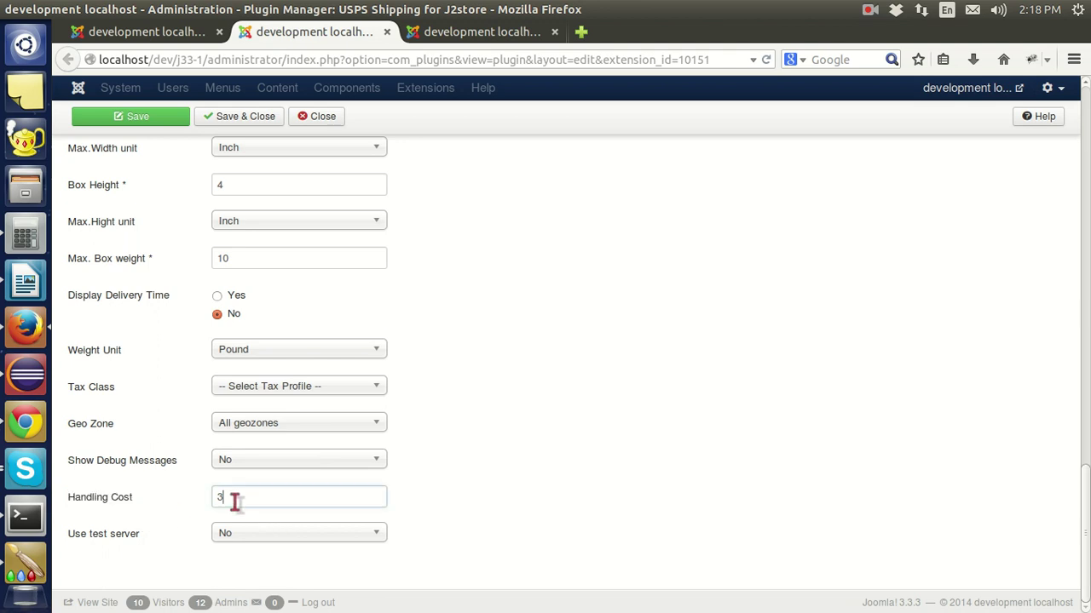
pyautogui.doubleClick(215, 499)
pyautogui.click(426, 511)
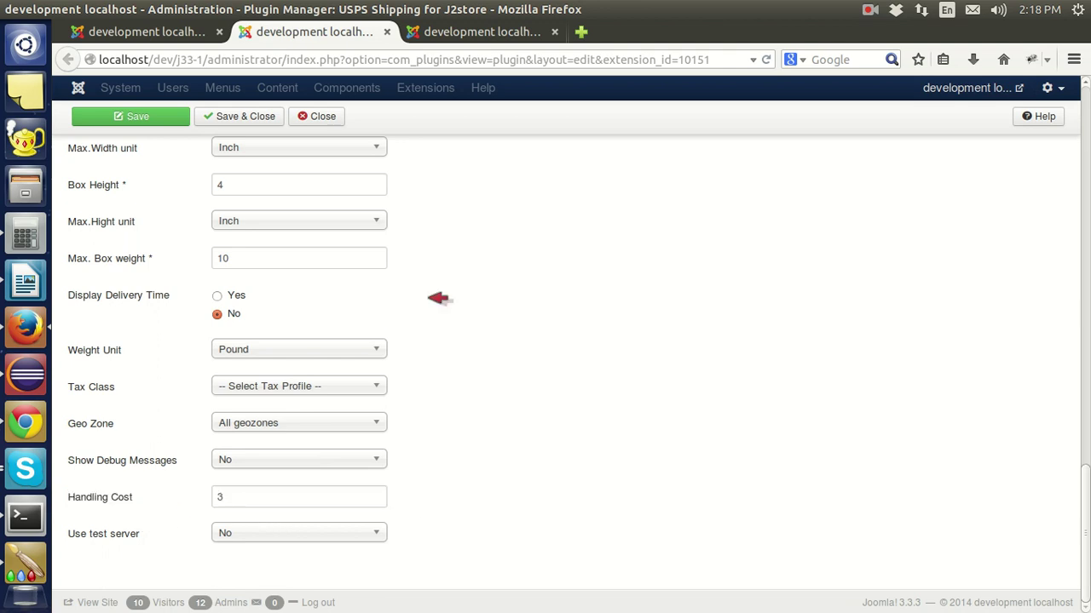
pyautogui.click(469, 32)
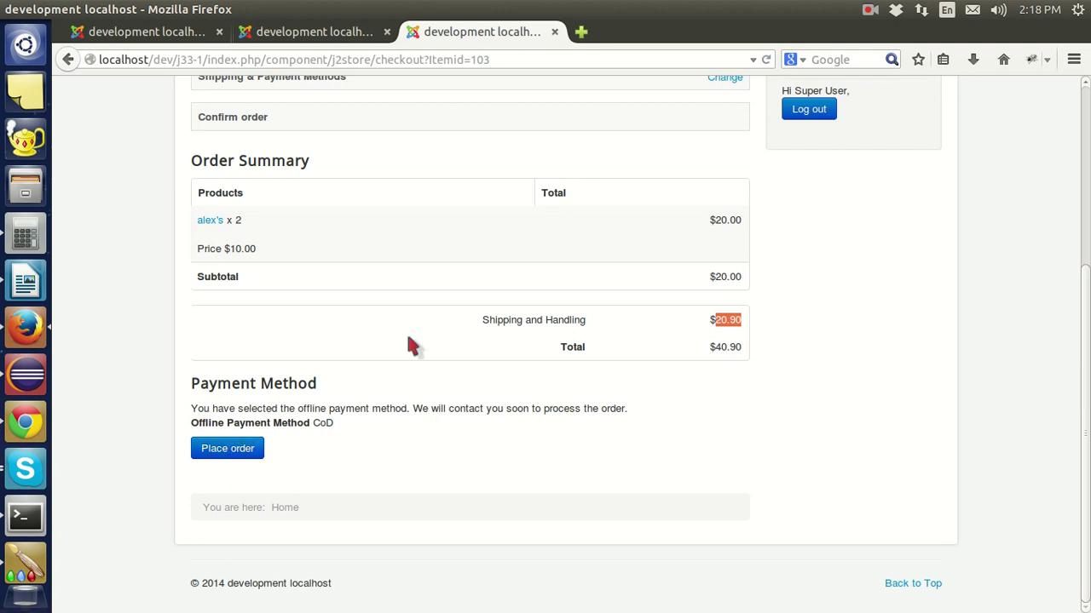
pyautogui.click(873, 11)
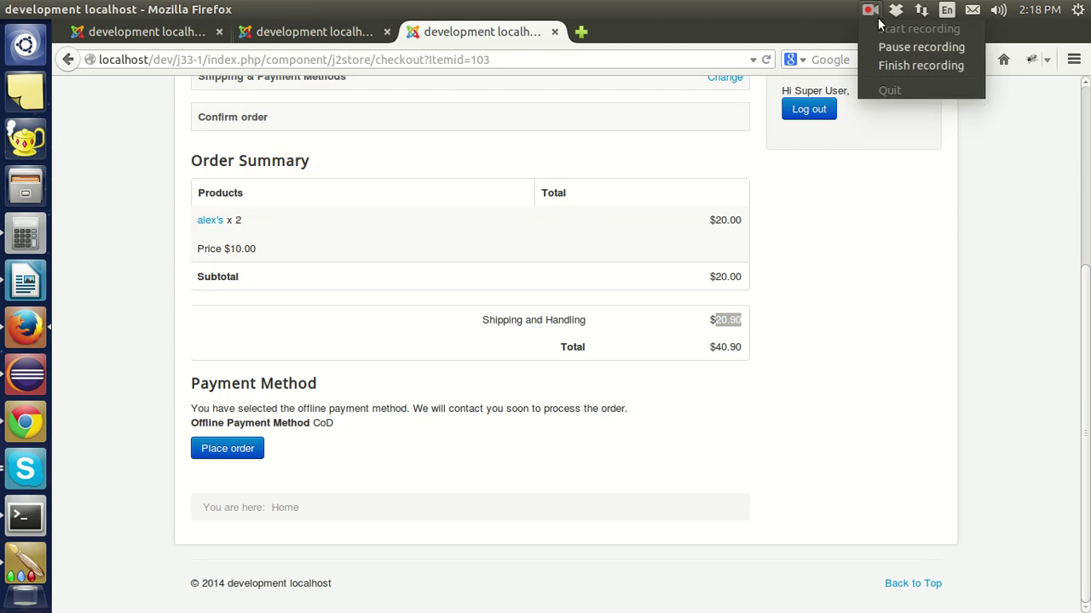
pyautogui.click(888, 48)
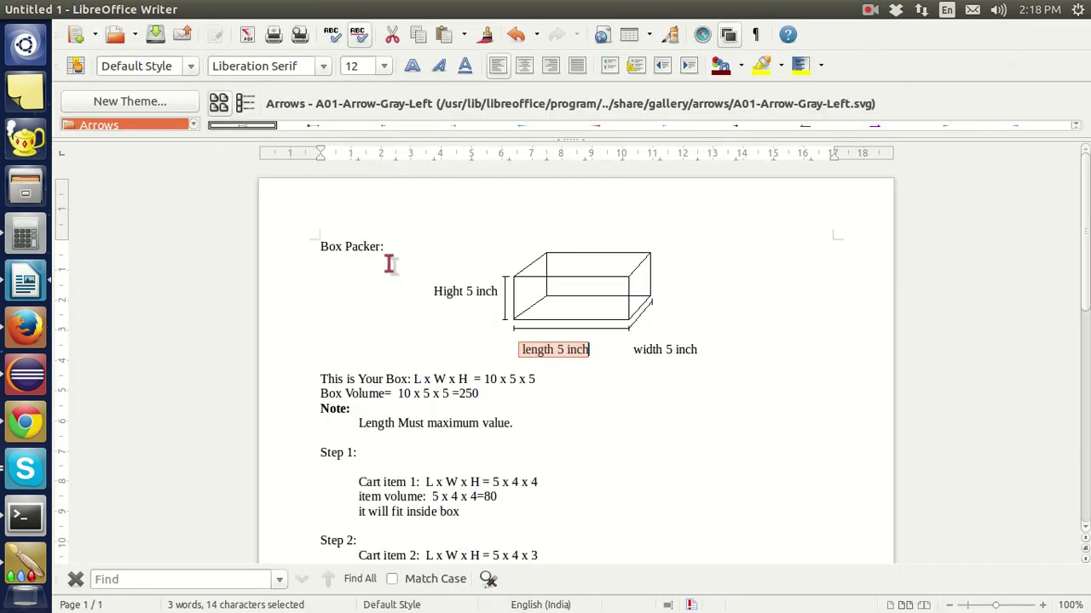
# Highlight the Box Packer heading in the LibreOffice Writer document, and switch to Firefox to view the USPS plugin's box dimension settings
pyautogui.moveTo(321, 247); pyautogui.dragTo(388, 262)
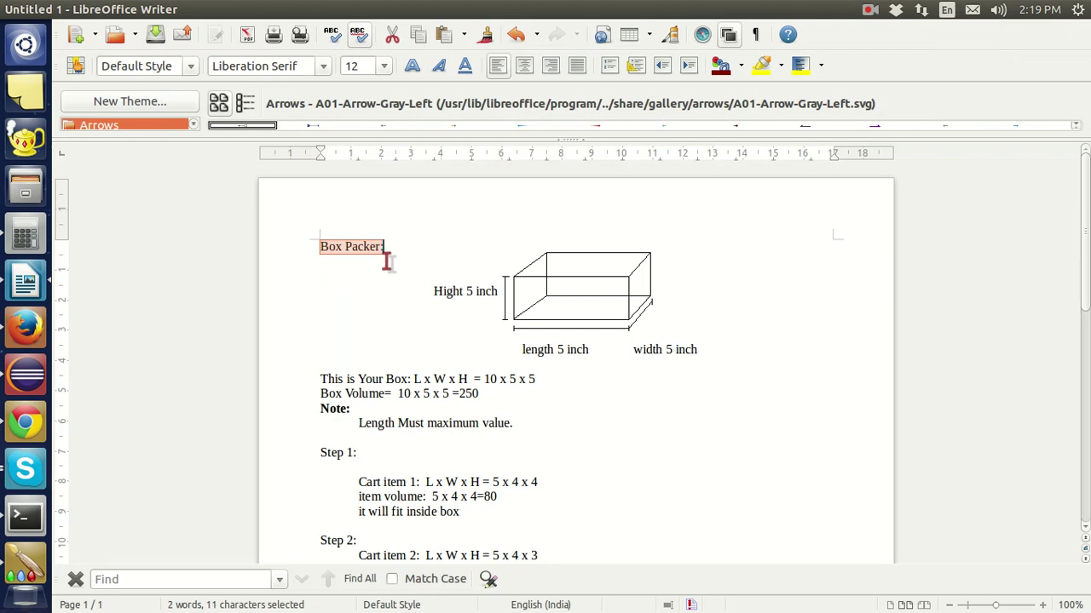
pyautogui.click(388, 262)
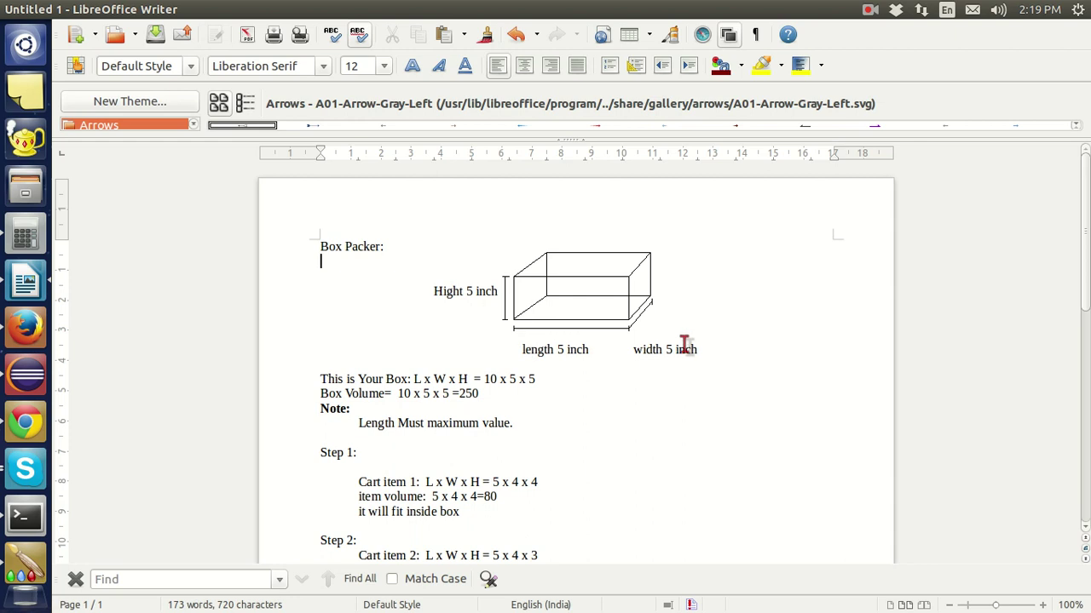
pyautogui.click(36, 332)
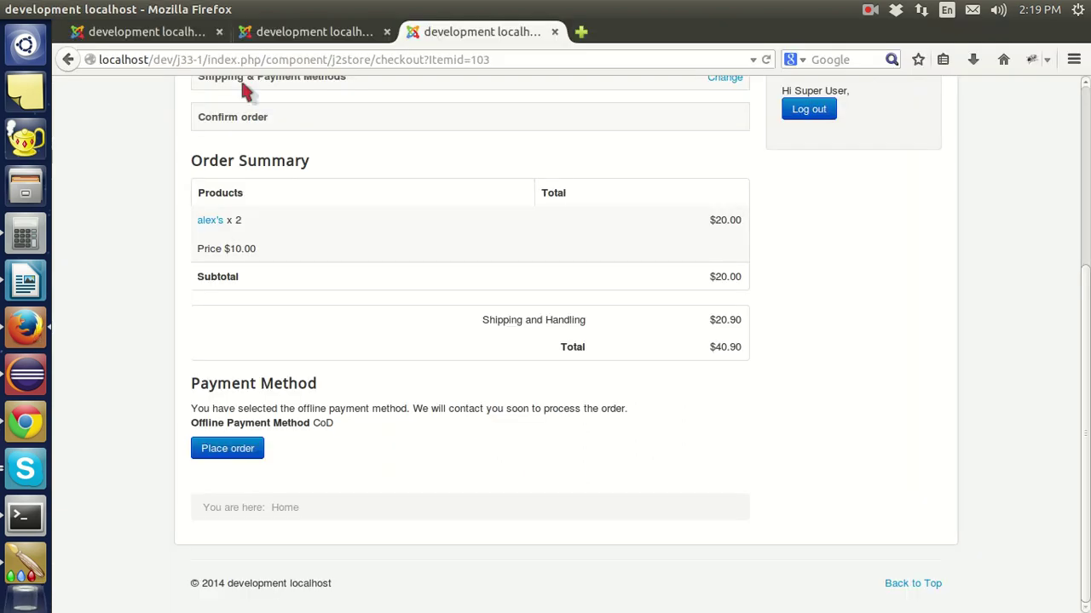
pyautogui.click(285, 34)
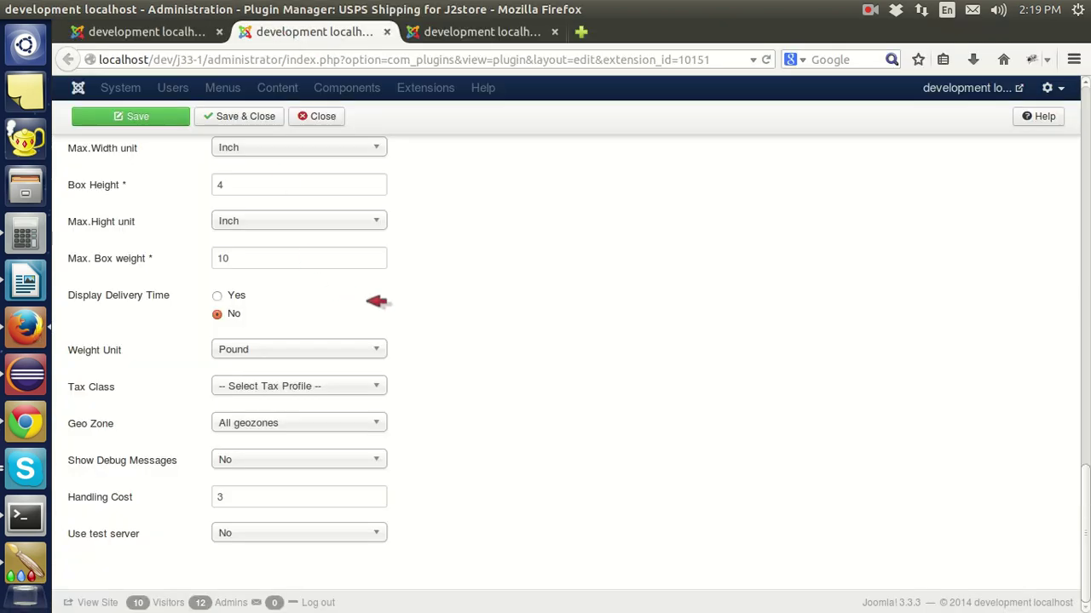
pyautogui.scroll(3, 371, 300)
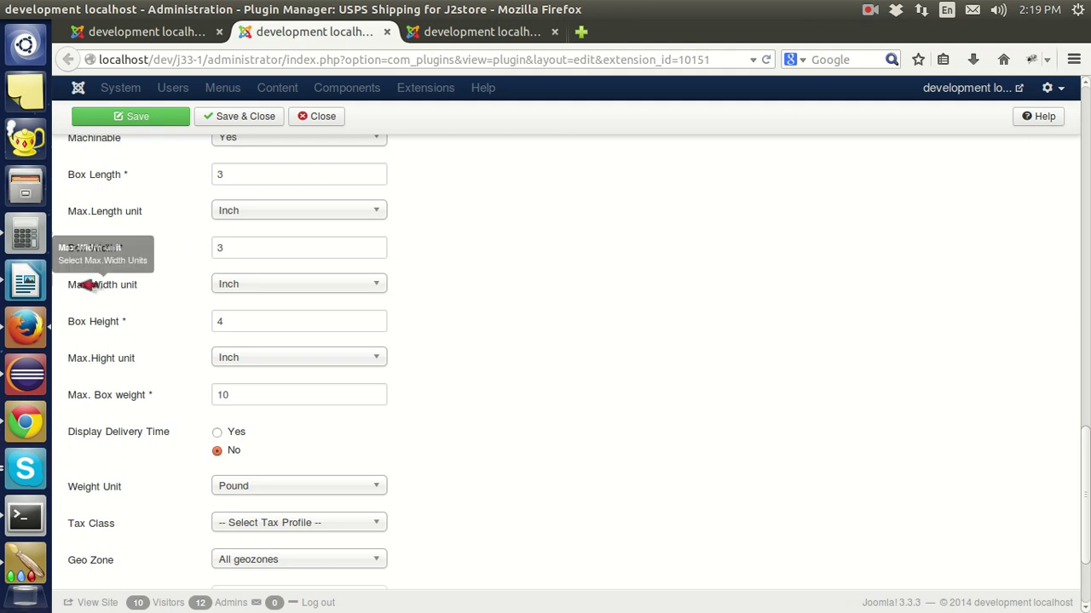
# Switch to the LibreOffice Writer document and review the height, length and width labels of the box drawing
pyautogui.click(26, 281)
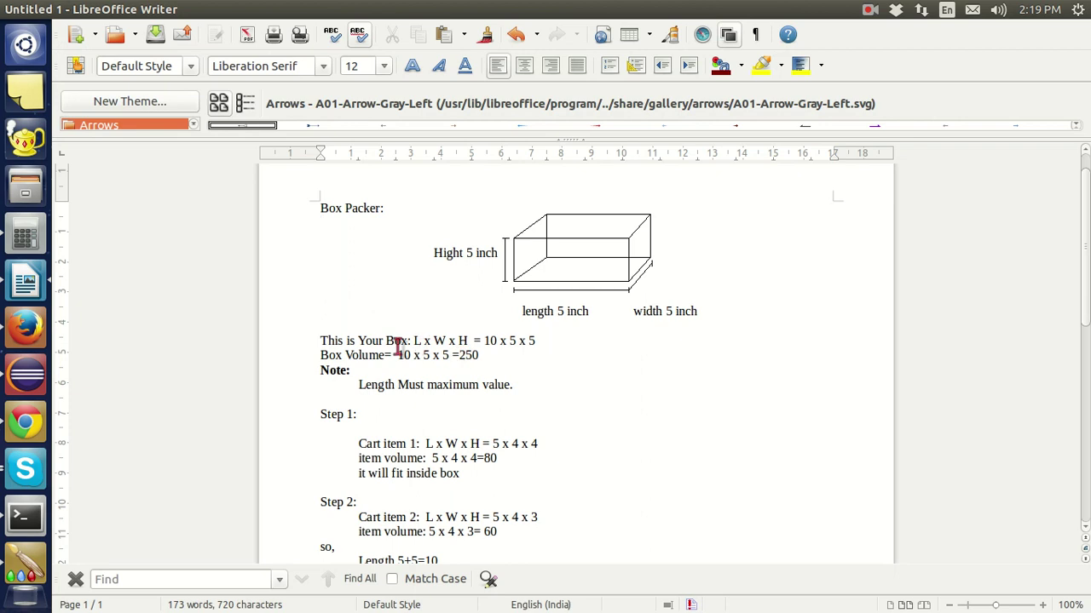
pyautogui.click(472, 253)
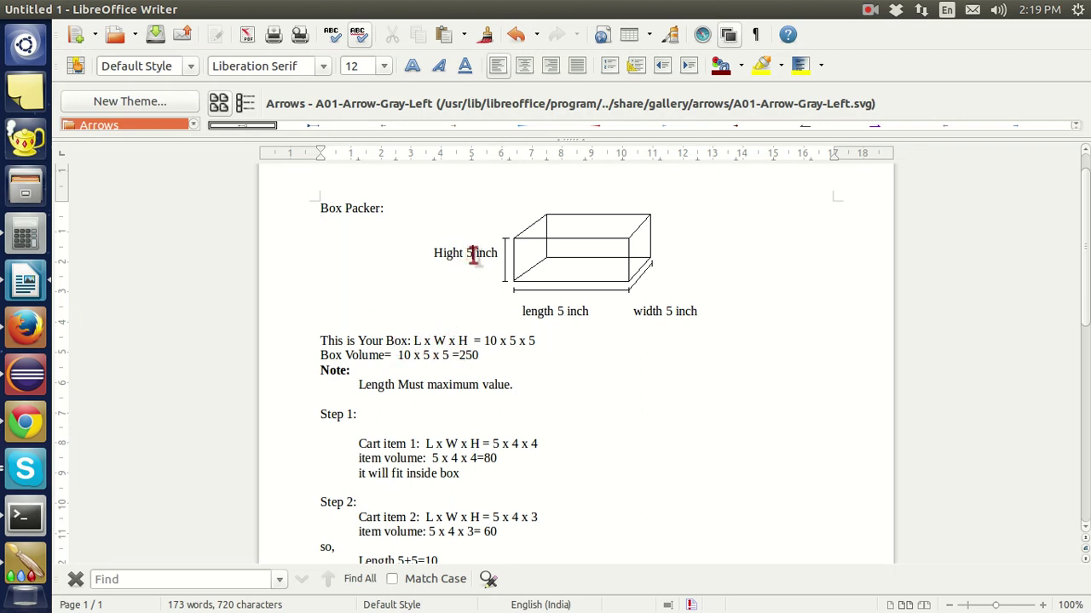
pyautogui.doubleClick(563, 312)
pyautogui.moveTo(666, 313); pyautogui.dragTo(674, 312)
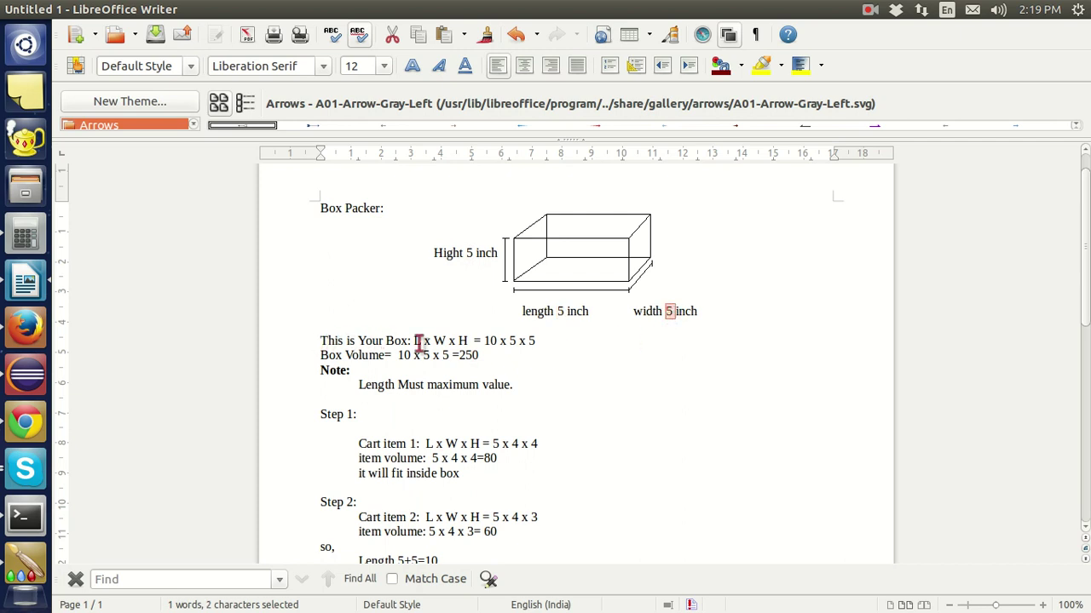
# Change the length label under the box drawing to 10 inch
pyautogui.click(564, 310)
pyautogui.press('BackSpace')
pyautogui.write('10')
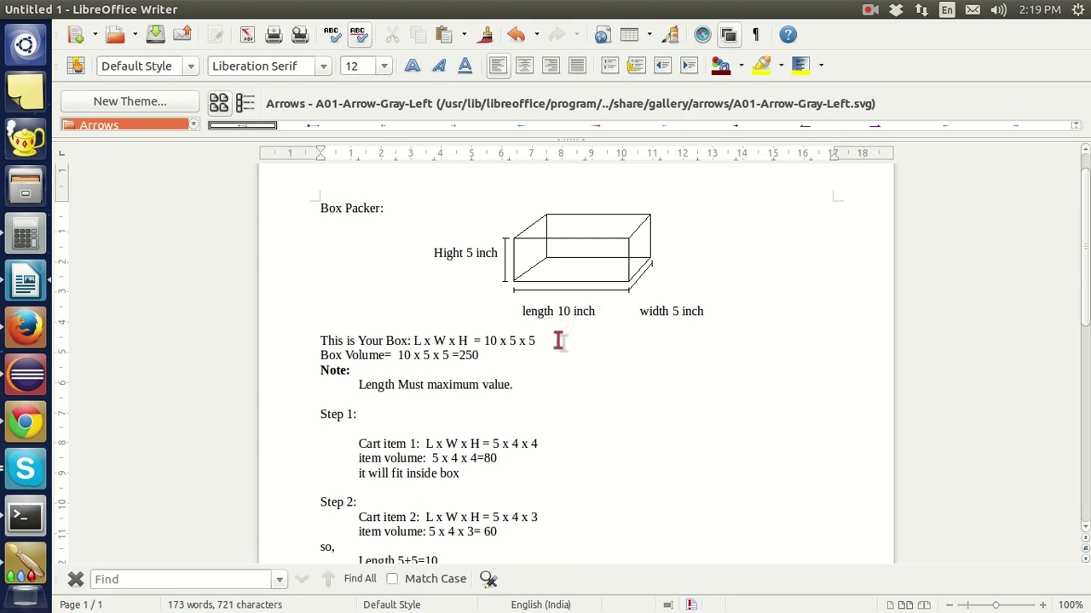
# Go over the drawing's length, height and width labels, and append "inch" to the Box Volume line
pyautogui.doubleClick(562, 311)
pyautogui.doubleClick(468, 253)
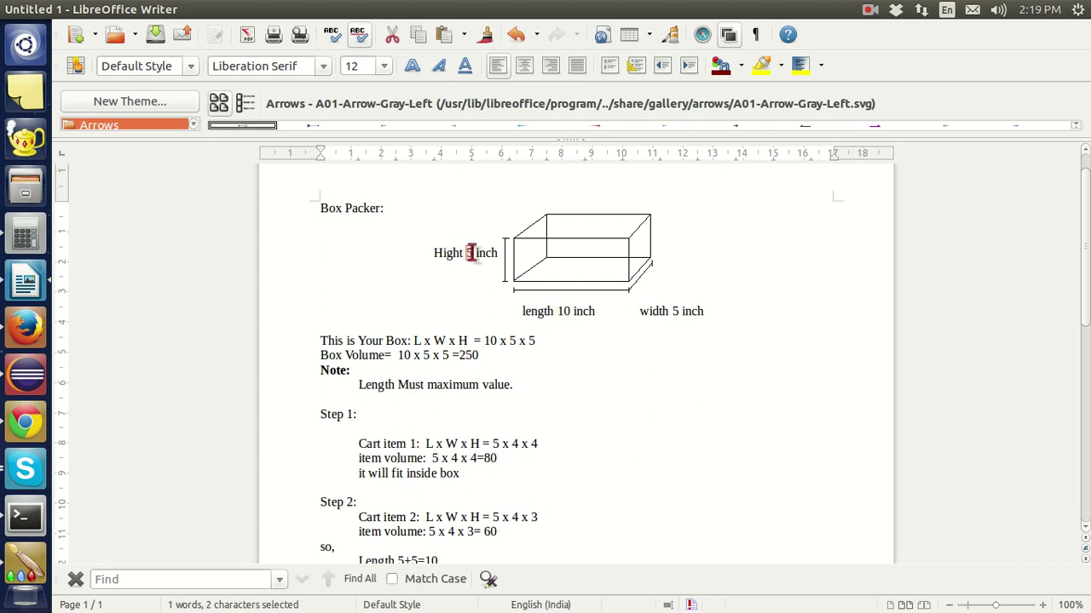
pyautogui.click(670, 308)
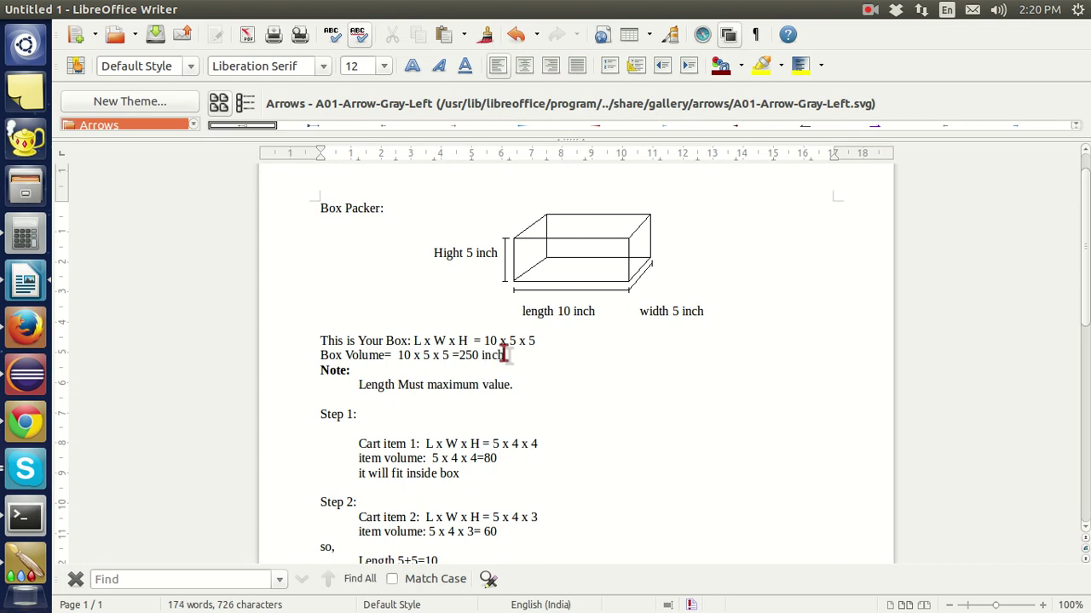
# Highlight the bold Note heading and start adding text beginning with "ve" after it
pyautogui.scroll(-1, 503, 354)
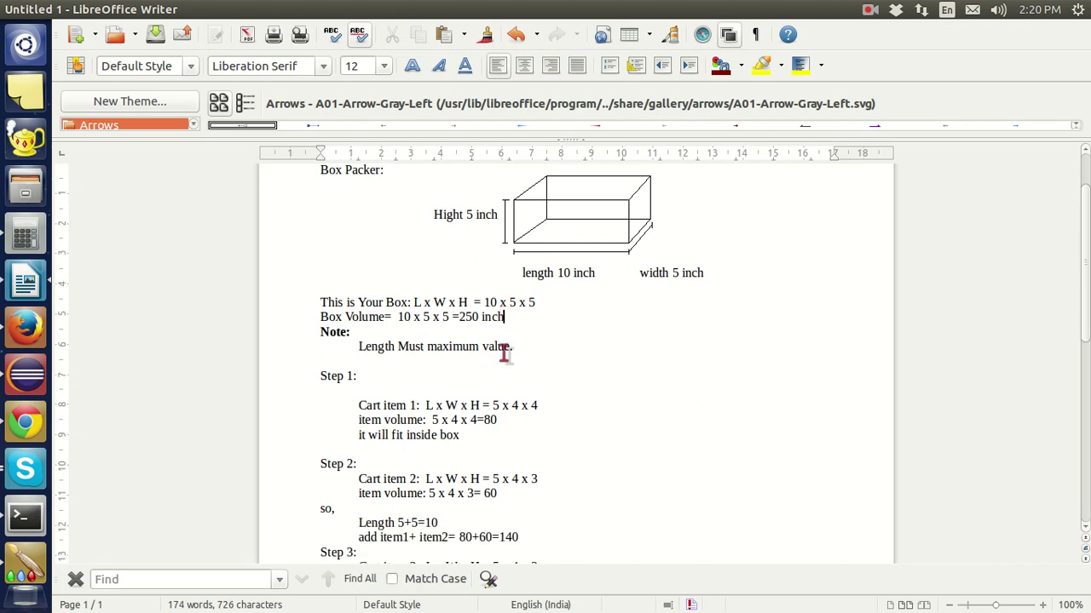
pyautogui.scroll(-1, 526, 324)
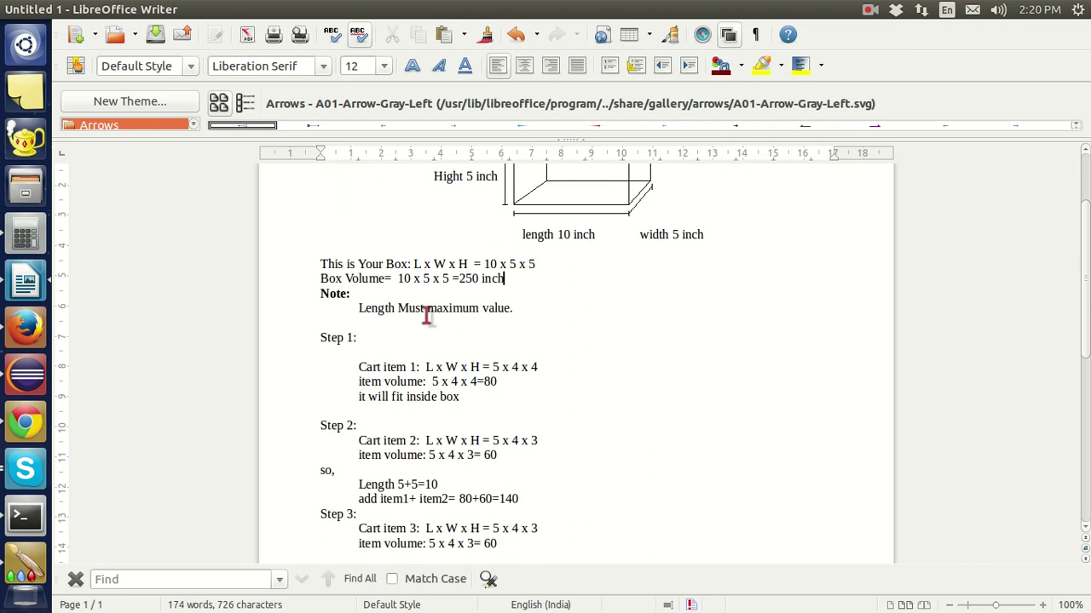
pyautogui.moveTo(321, 294); pyautogui.dragTo(351, 294)
pyautogui.click(361, 295)
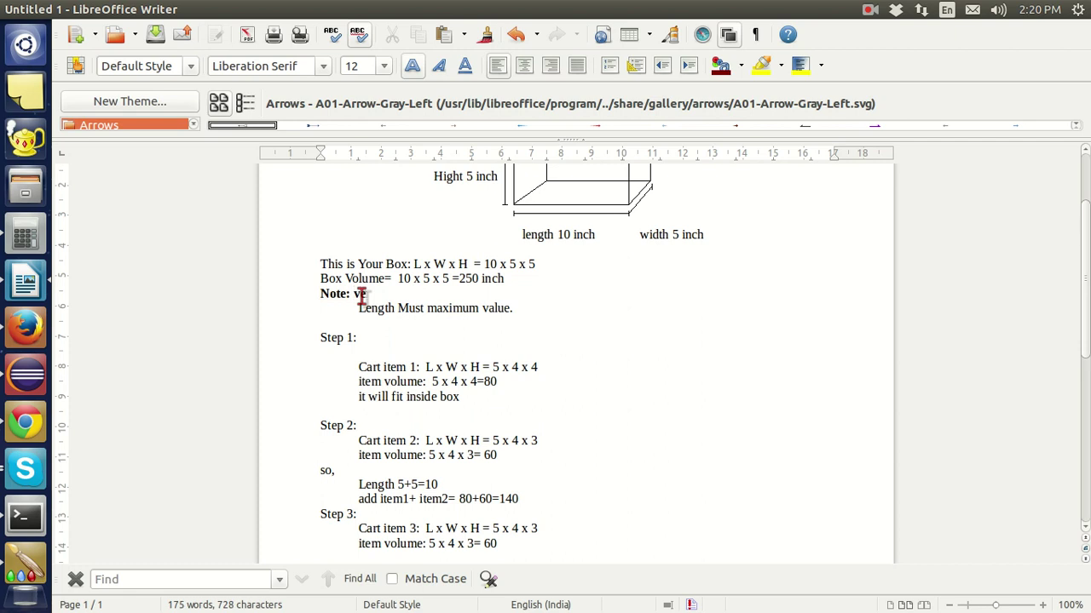